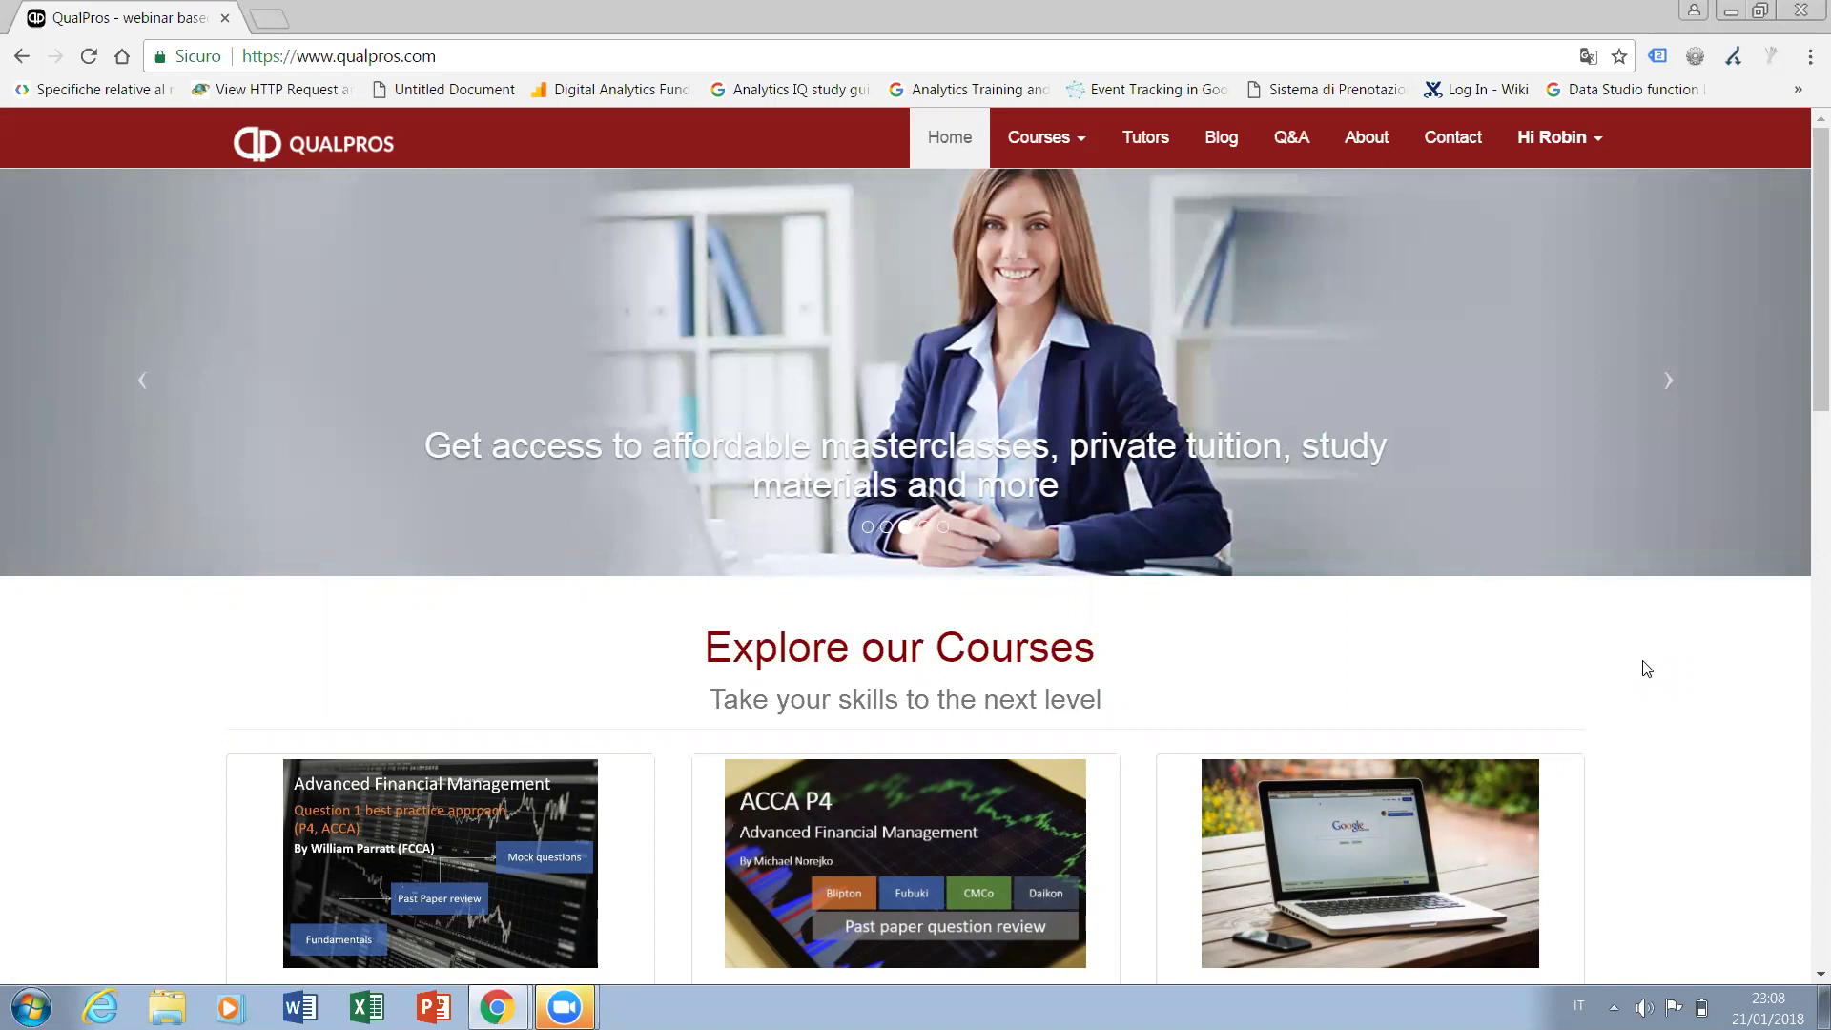
Browse the ACCA and ACA course categories, then open the ACCA P4 Past paper review course
{"action": "scroll", "coordinate": [1806, 402], "scroll_direction": "down", "scroll_amount": 3}
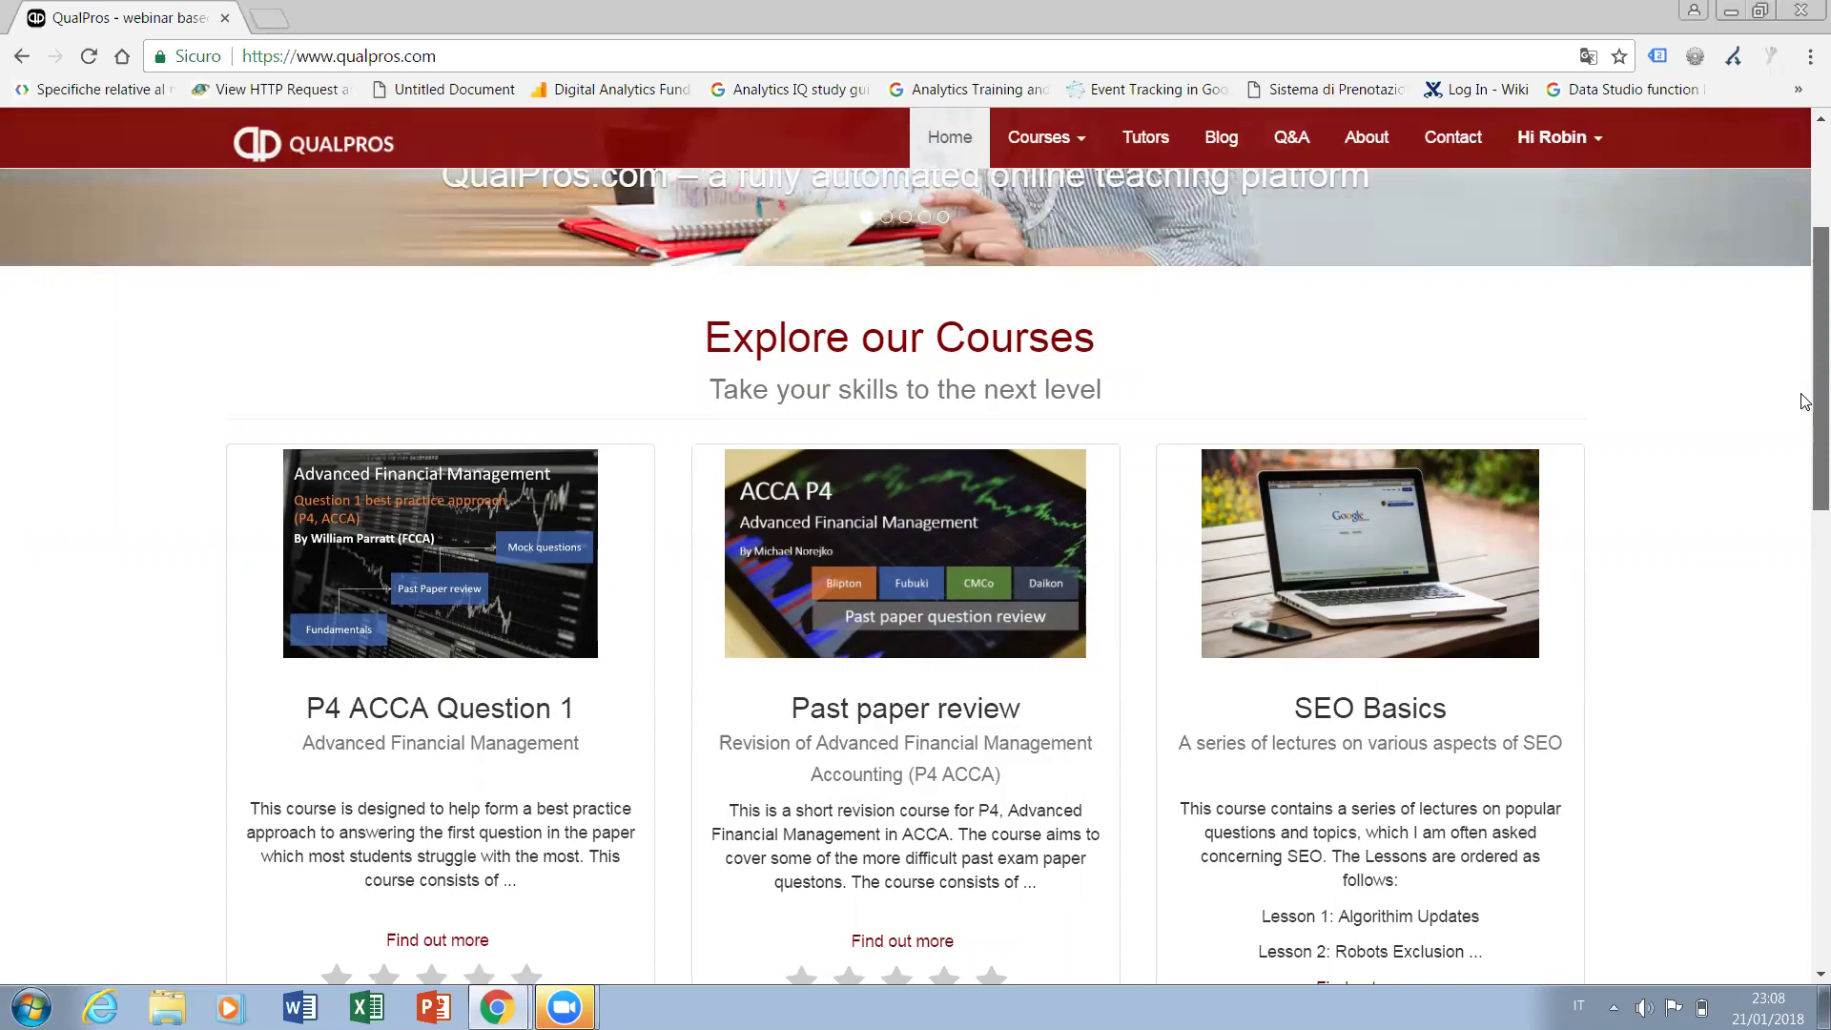
{"action": "left_click_drag", "start_coordinate": [1806, 402], "coordinate": [1806, 308]}
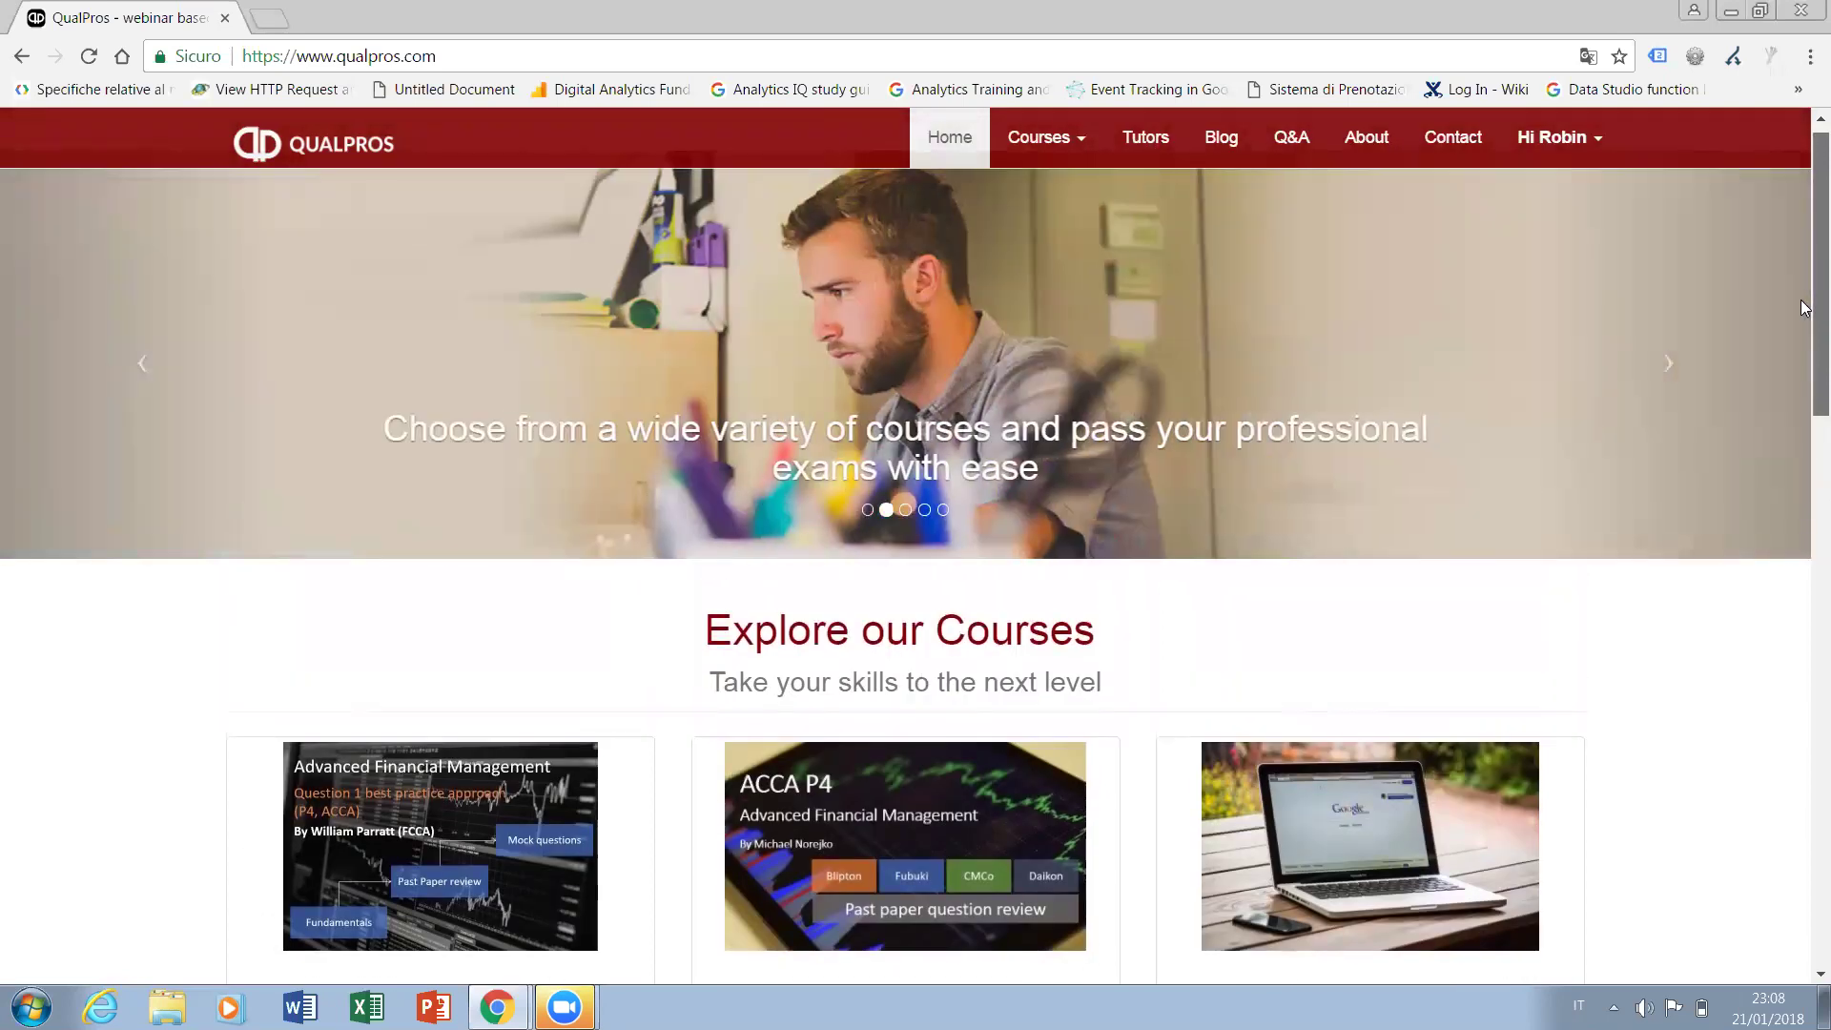
{"action": "left_click_drag", "start_coordinate": [1806, 308], "coordinate": [1805, 472]}
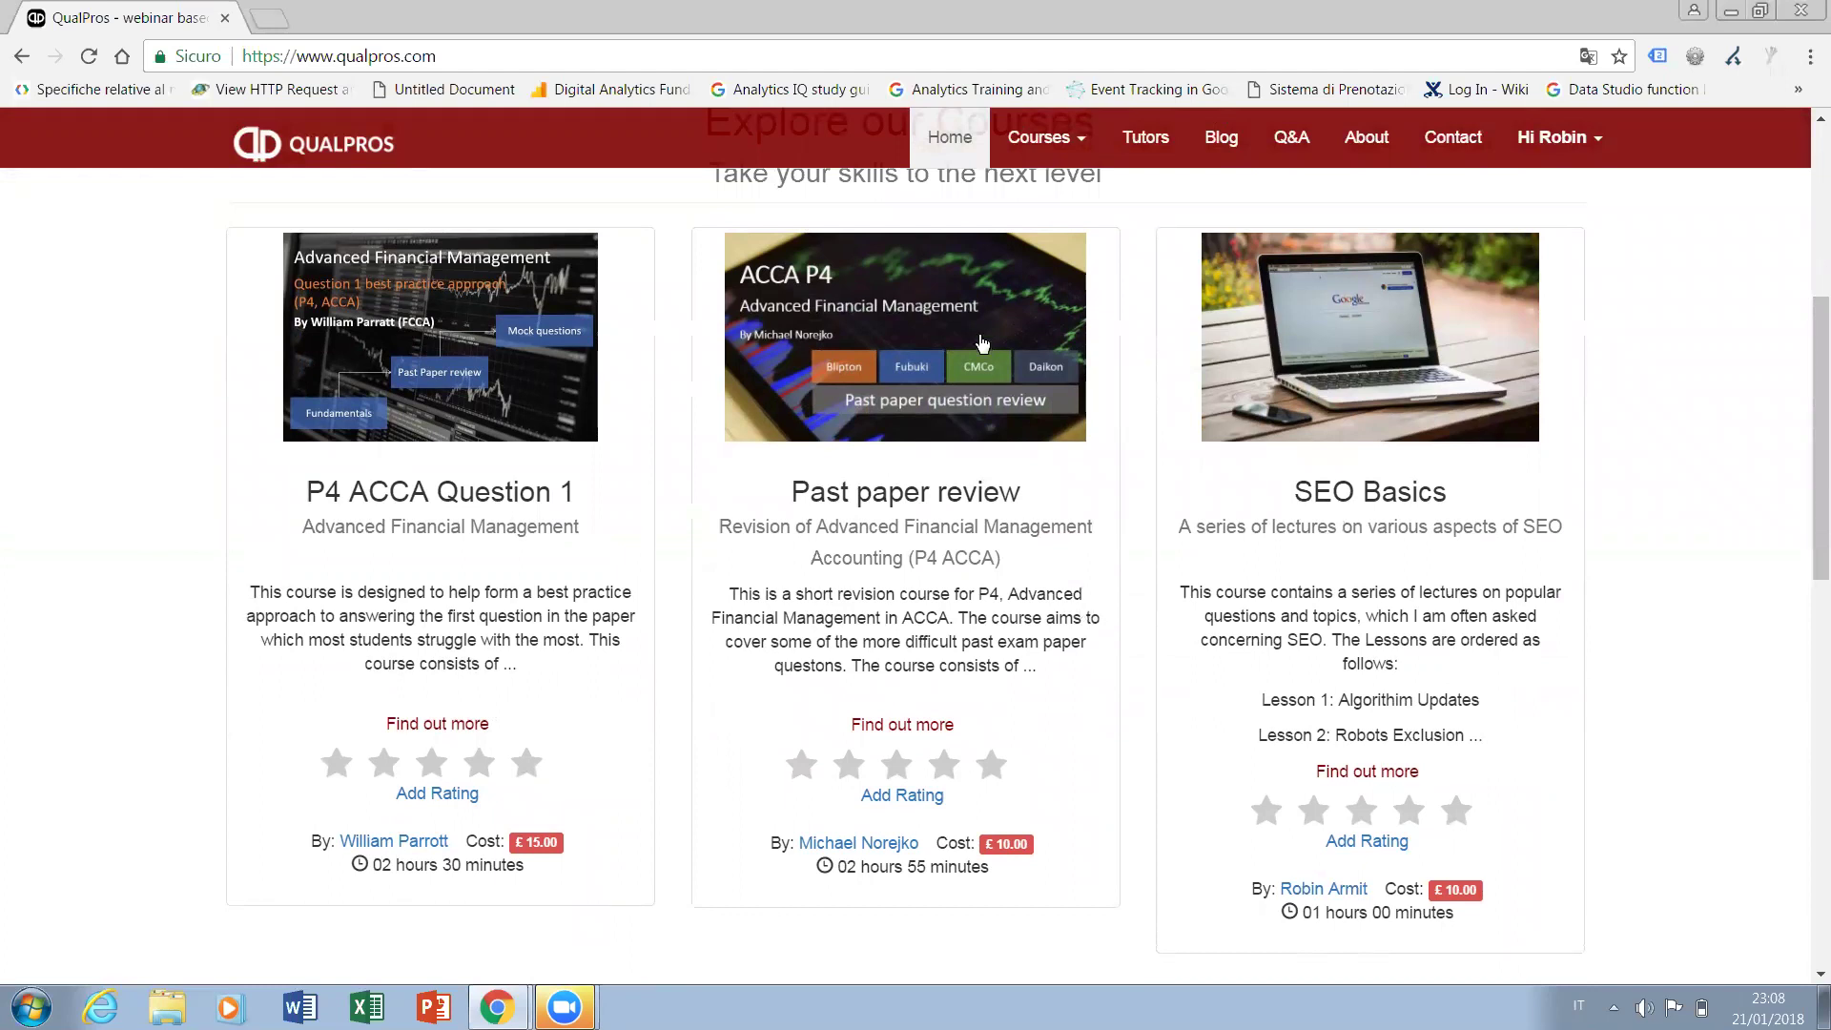
{"action": "left_click", "coordinate": [1039, 137]}
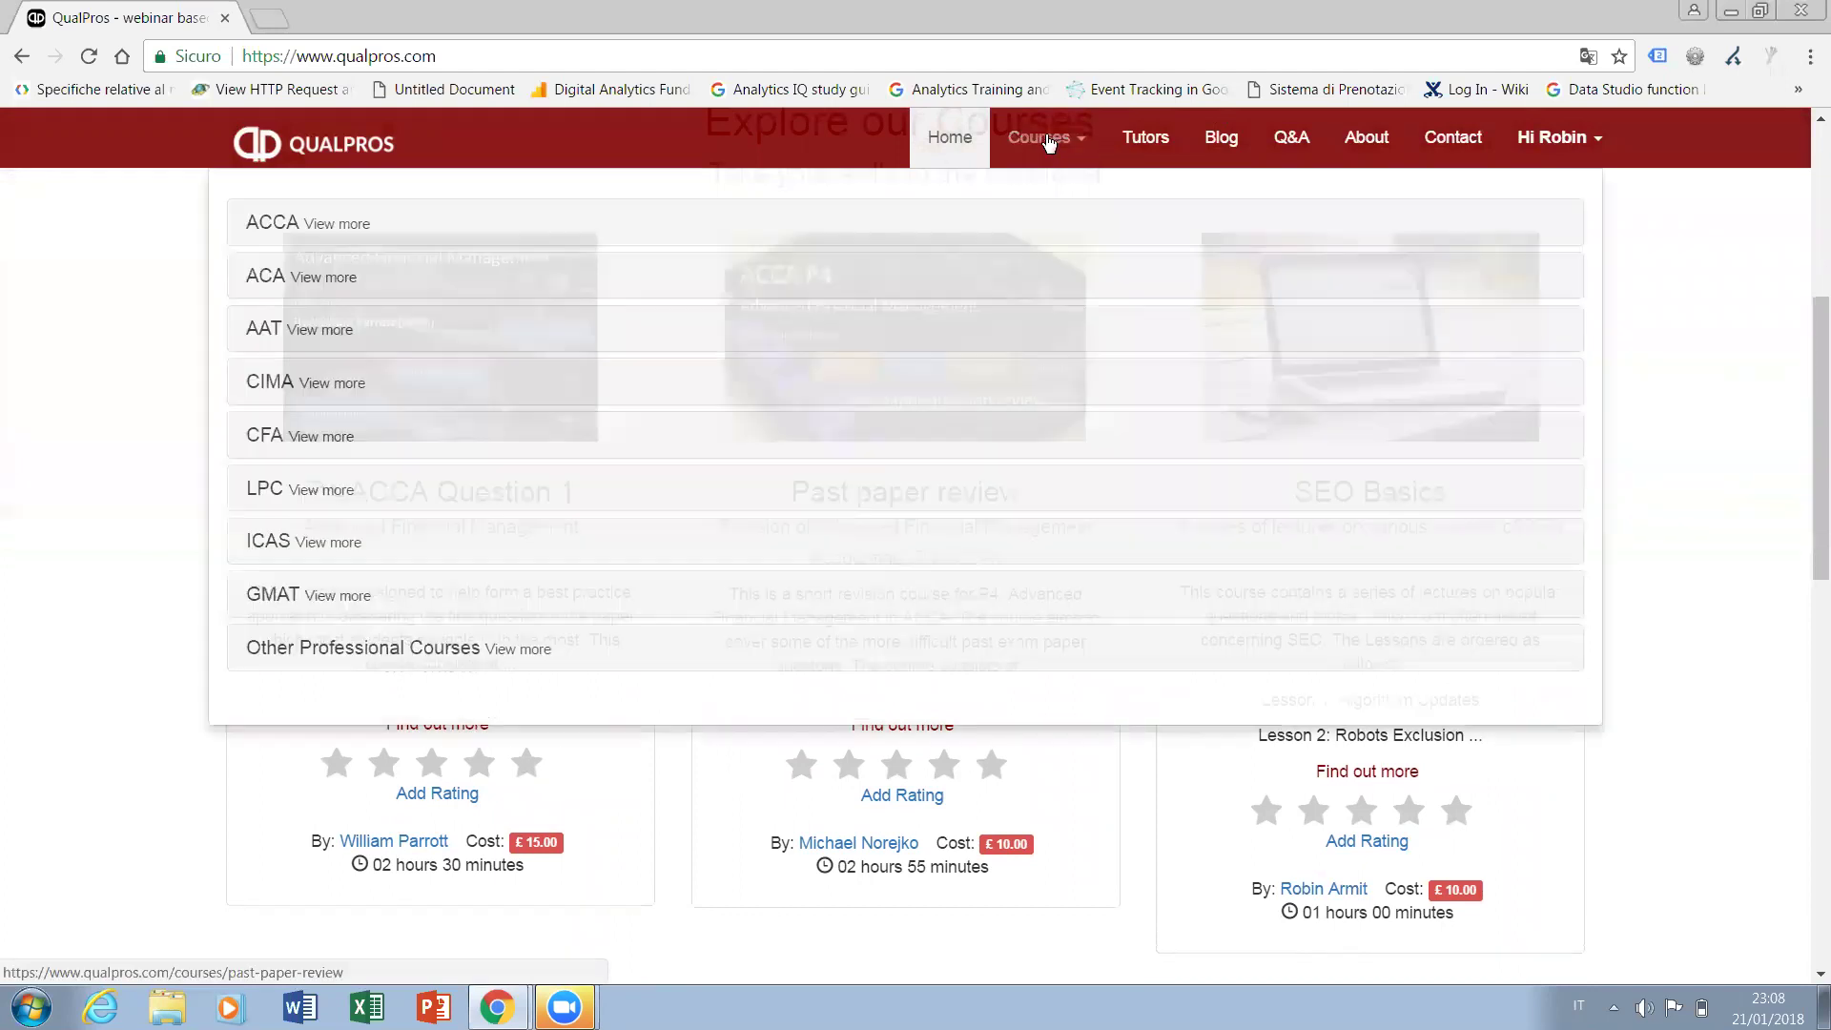
{"action": "left_click", "coordinate": [267, 223]}
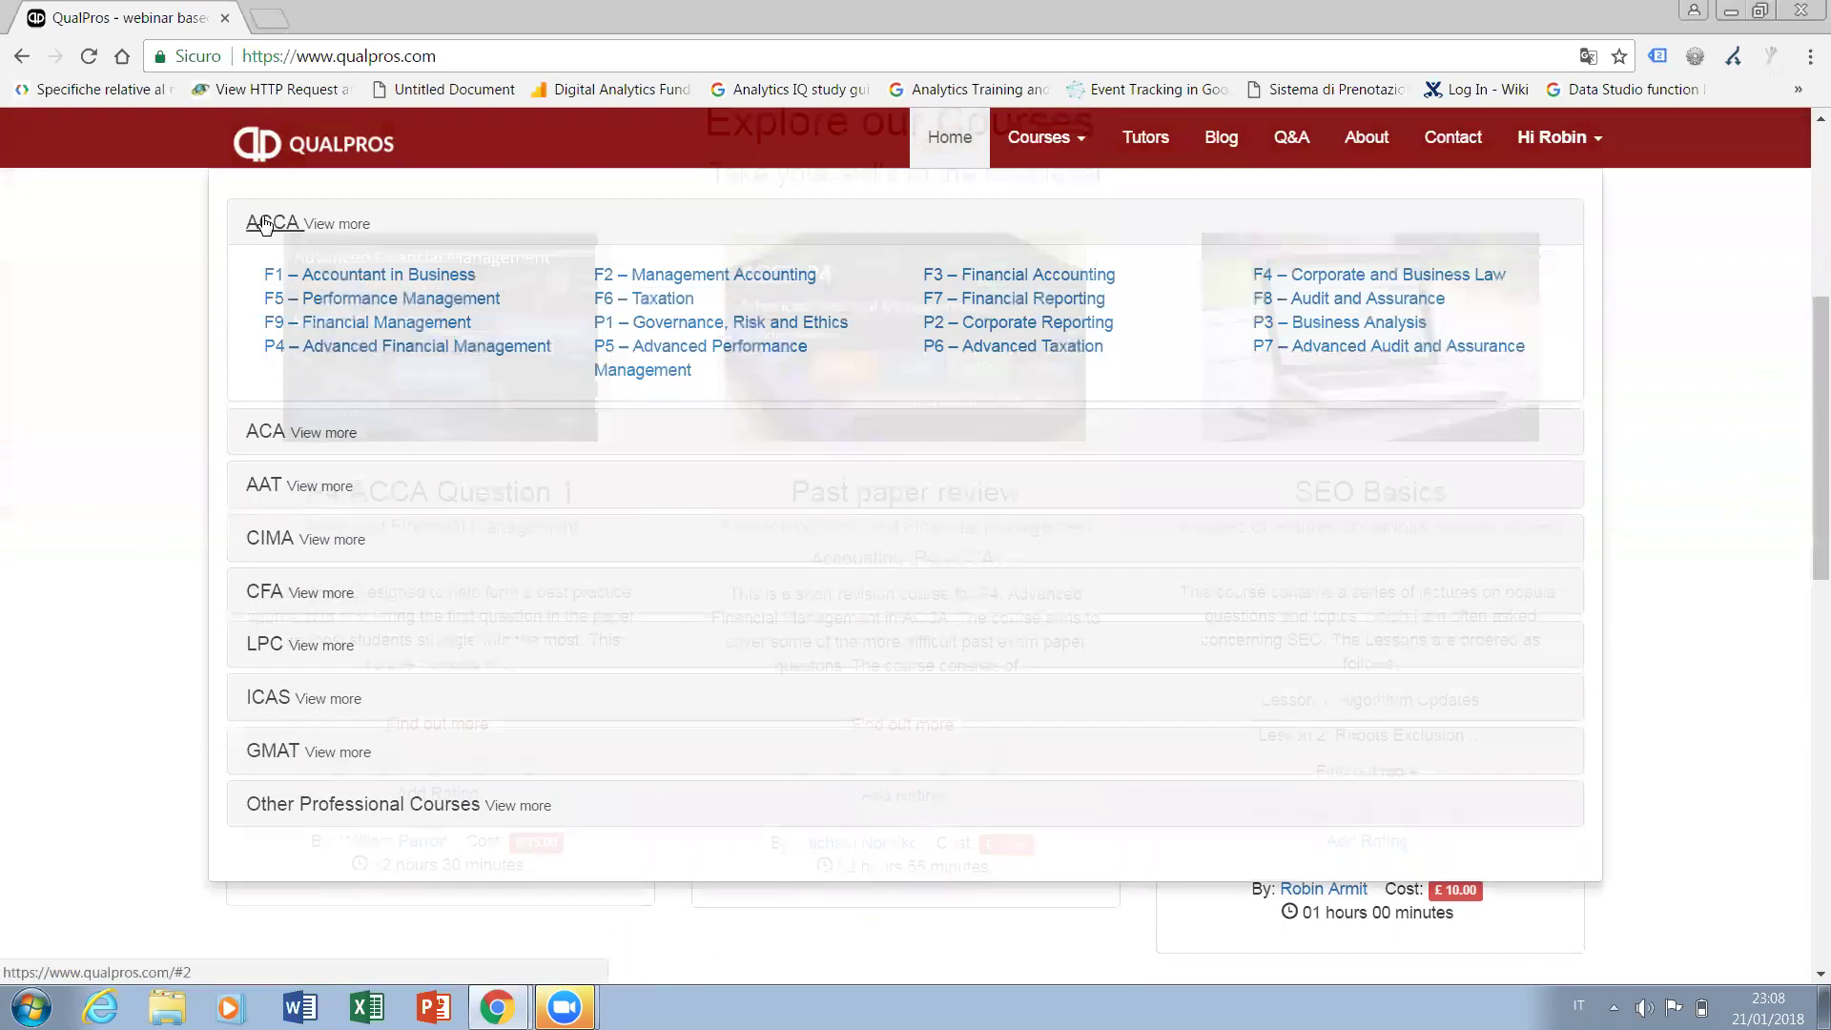
{"action": "left_click", "coordinate": [267, 419]}
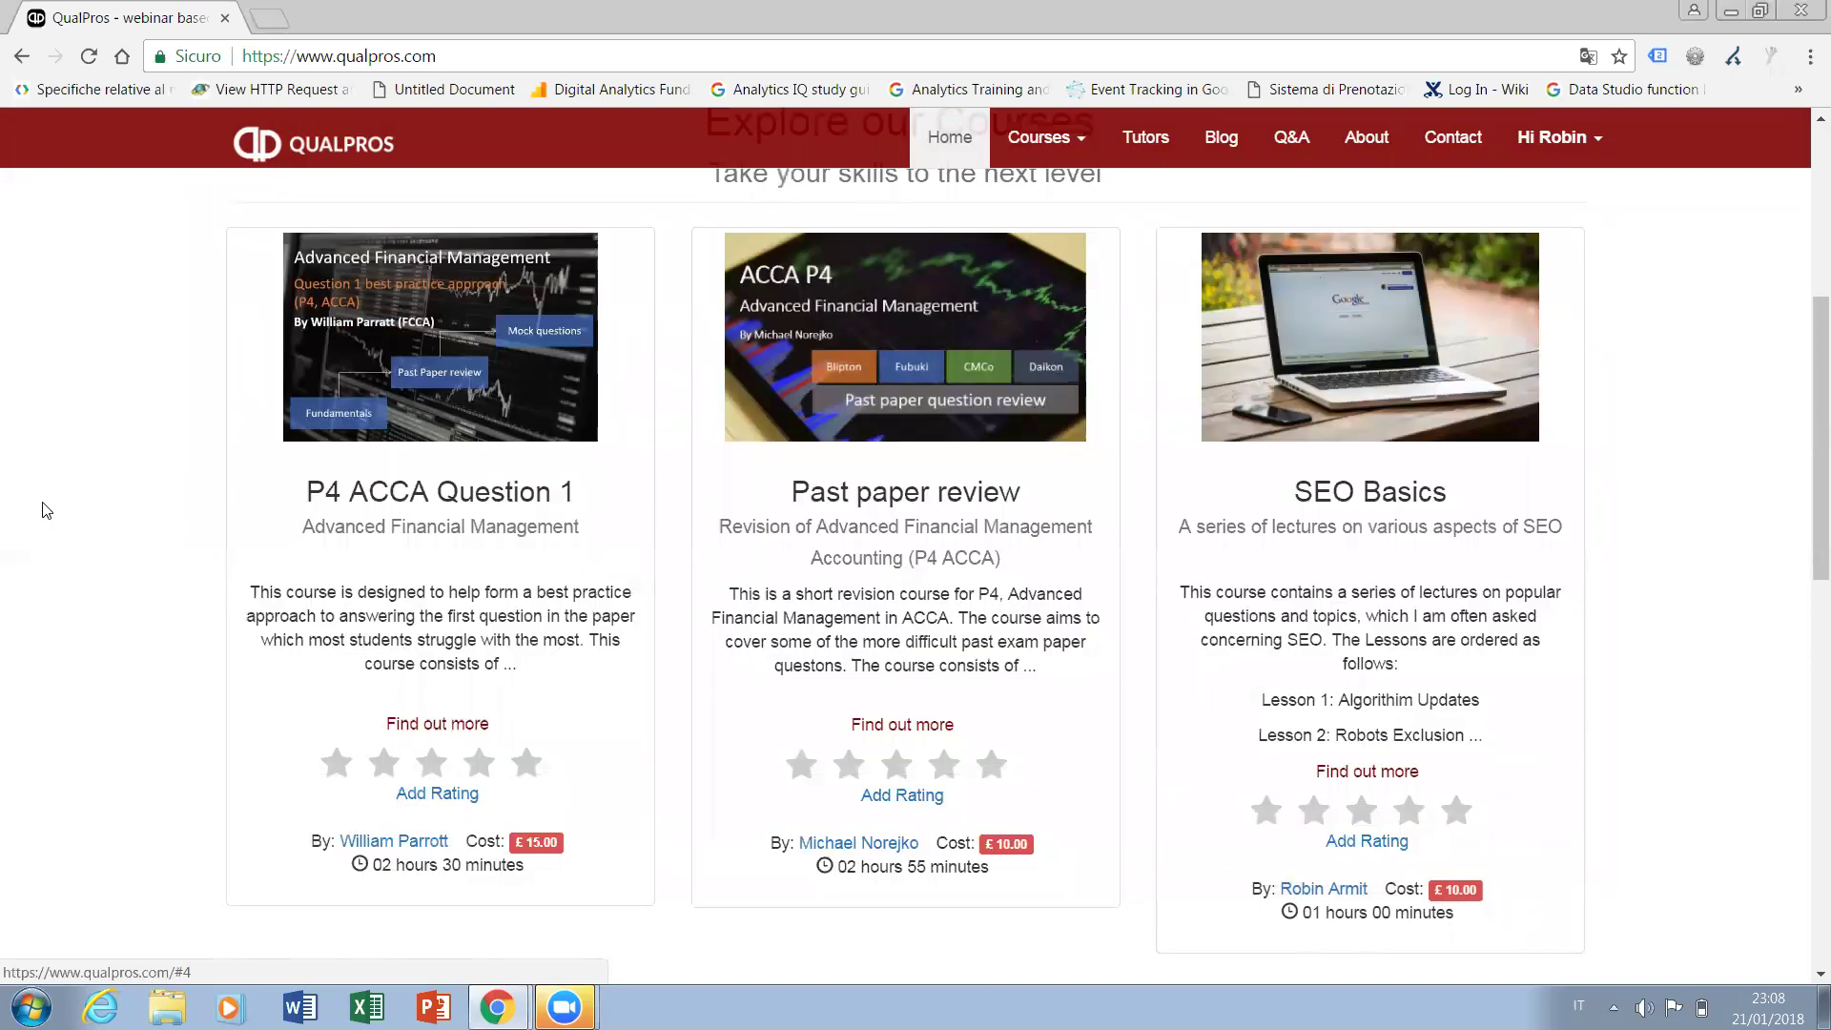
{"action": "left_click", "coordinate": [918, 374]}
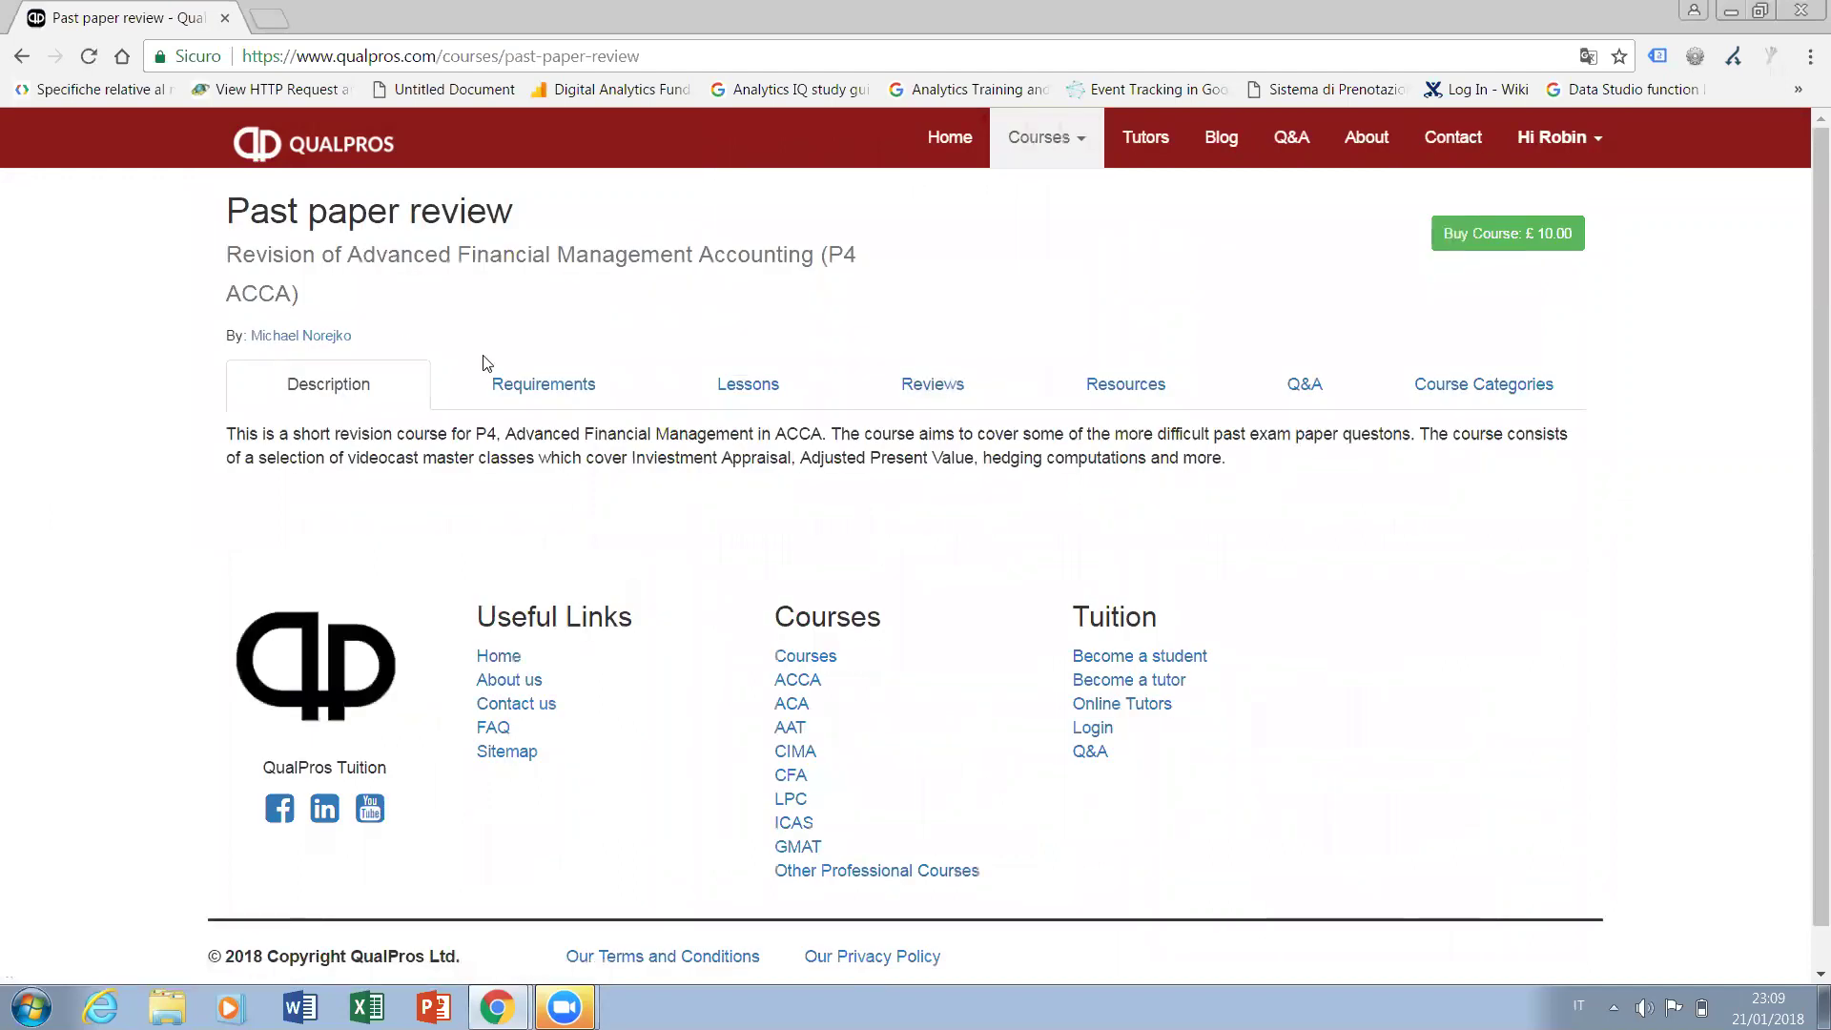
Check the course's requirements and lessons table, then start buying it for £10.00
{"action": "left_click", "coordinate": [637, 397]}
{"action": "left_click", "coordinate": [711, 386]}
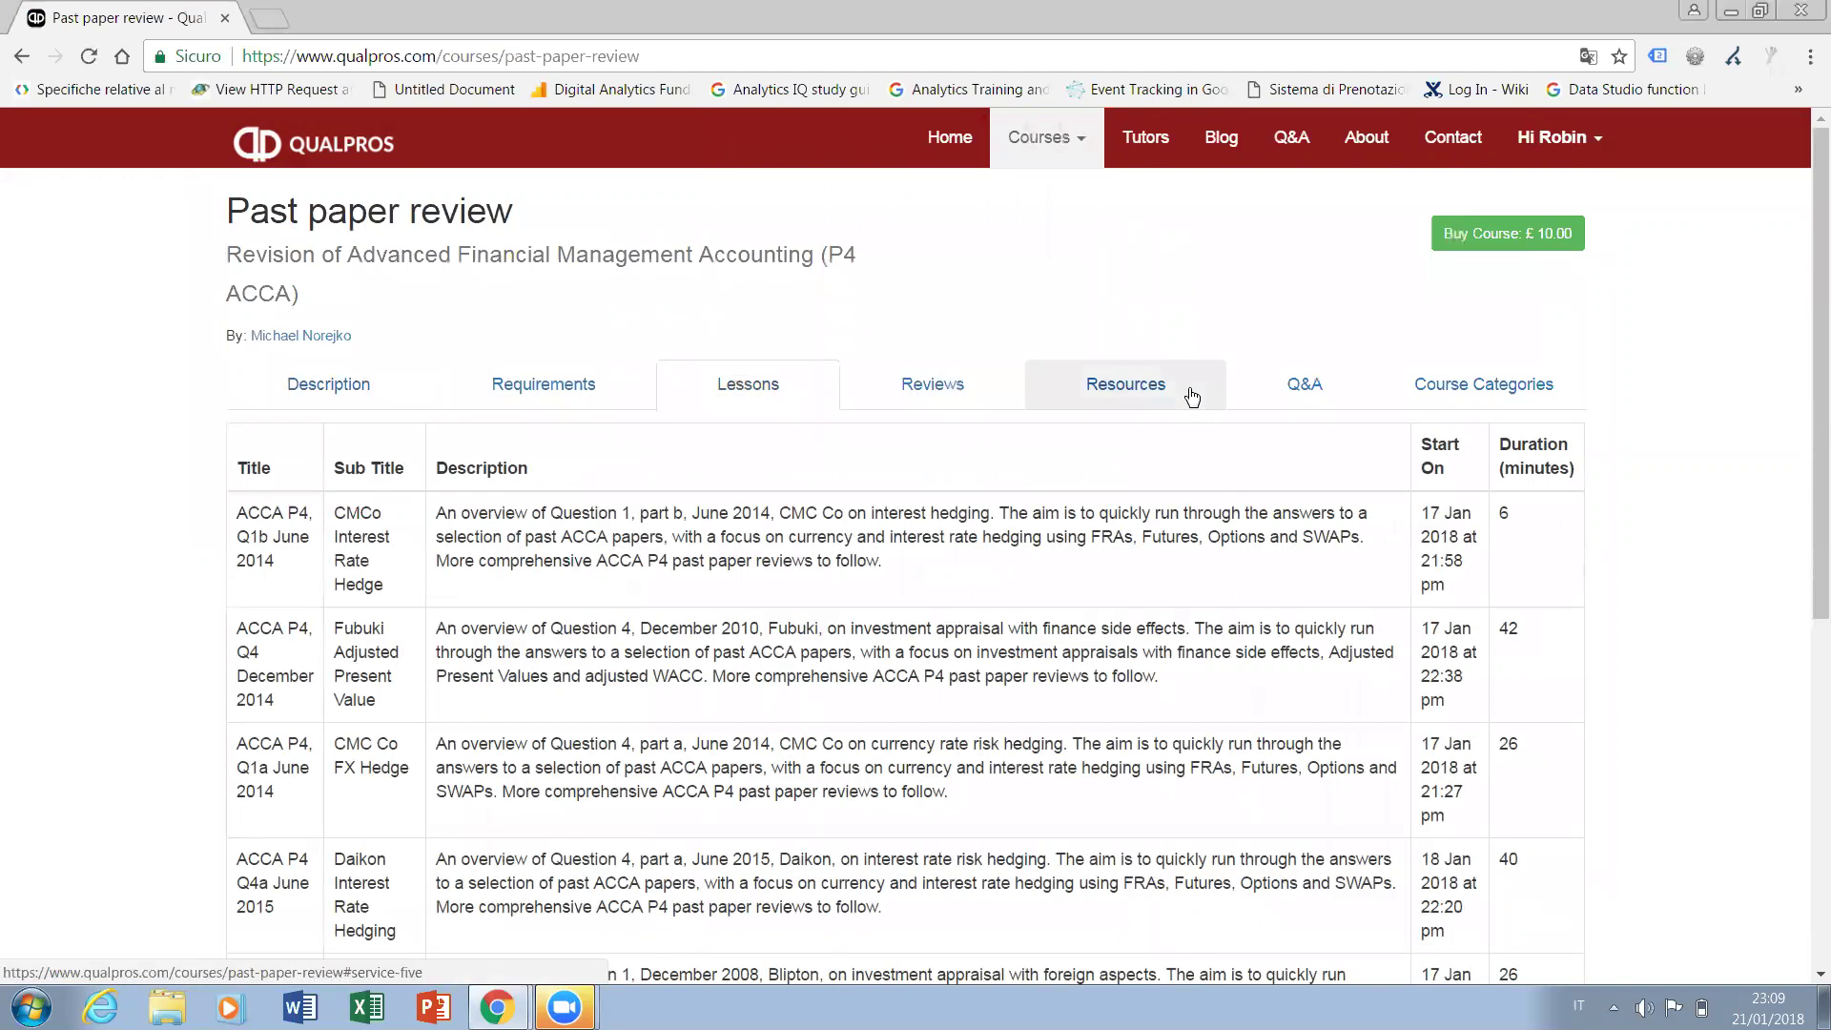
{"action": "left_click_drag", "start_coordinate": [1821, 305], "coordinate": [1805, 409]}
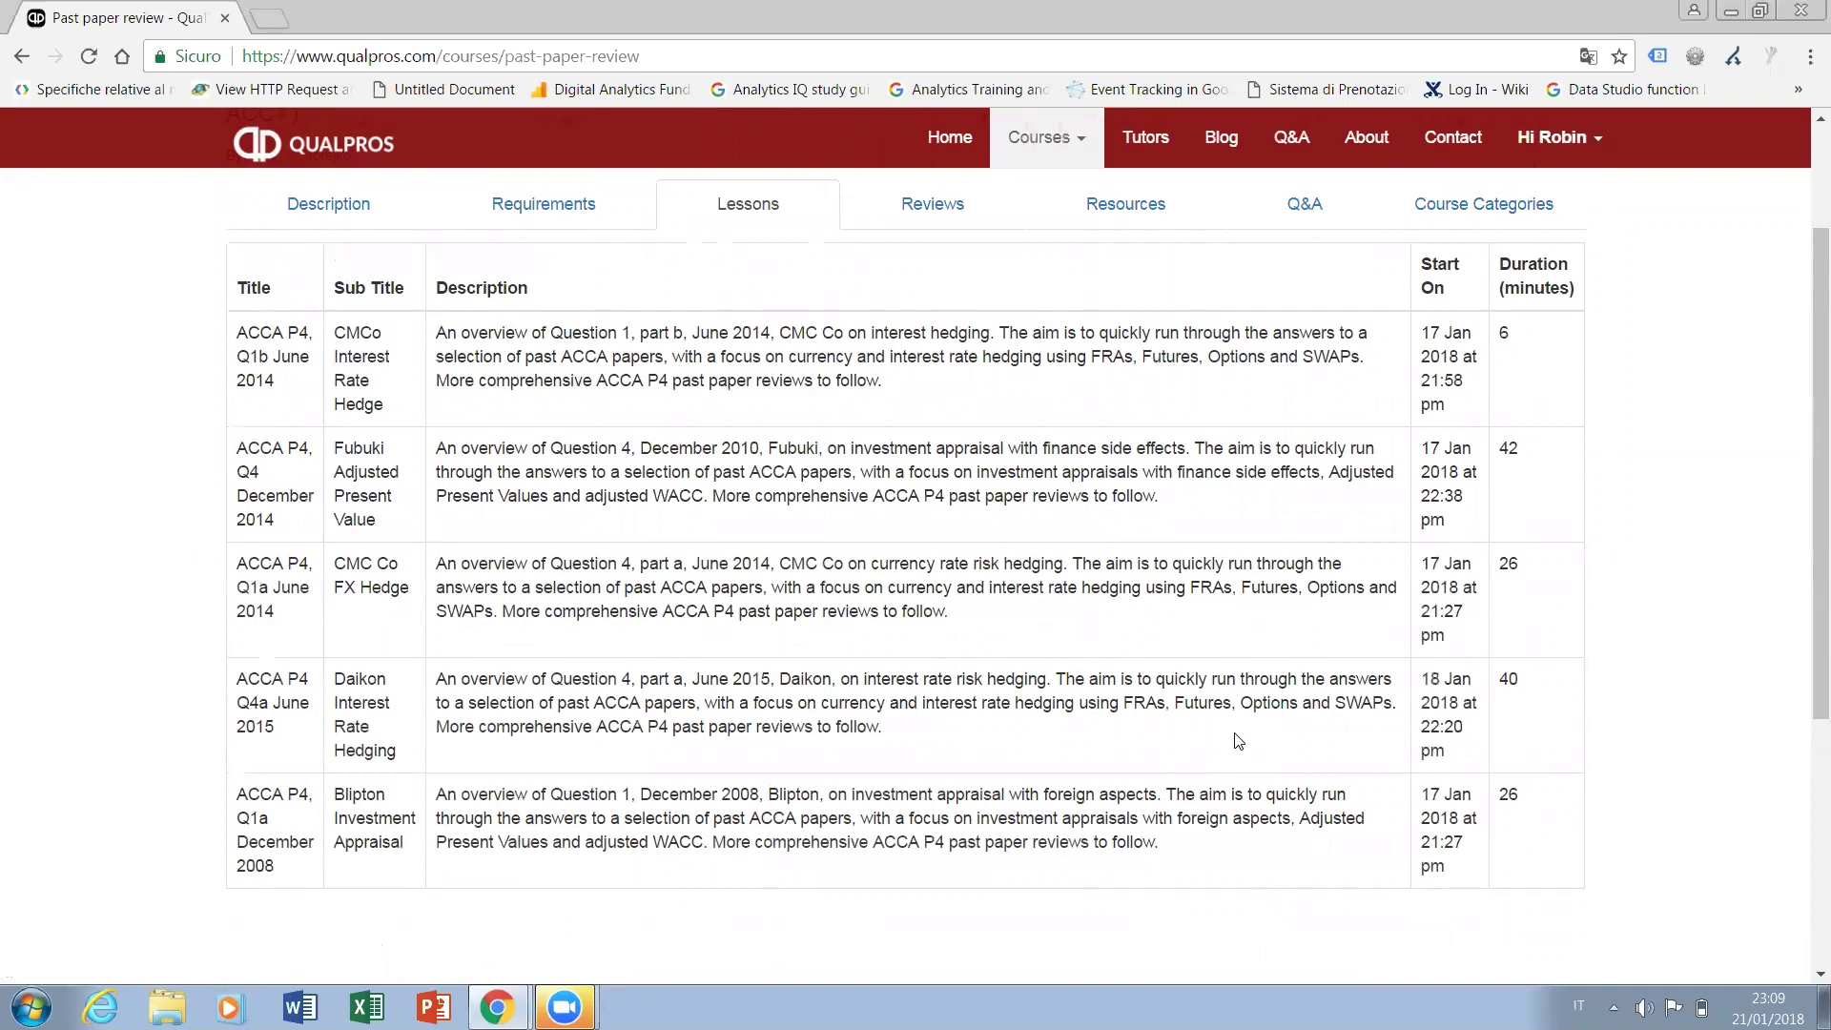
{"action": "left_click_drag", "start_coordinate": [1805, 594], "coordinate": [1806, 410]}
{"action": "left_click", "coordinate": [1471, 235]}
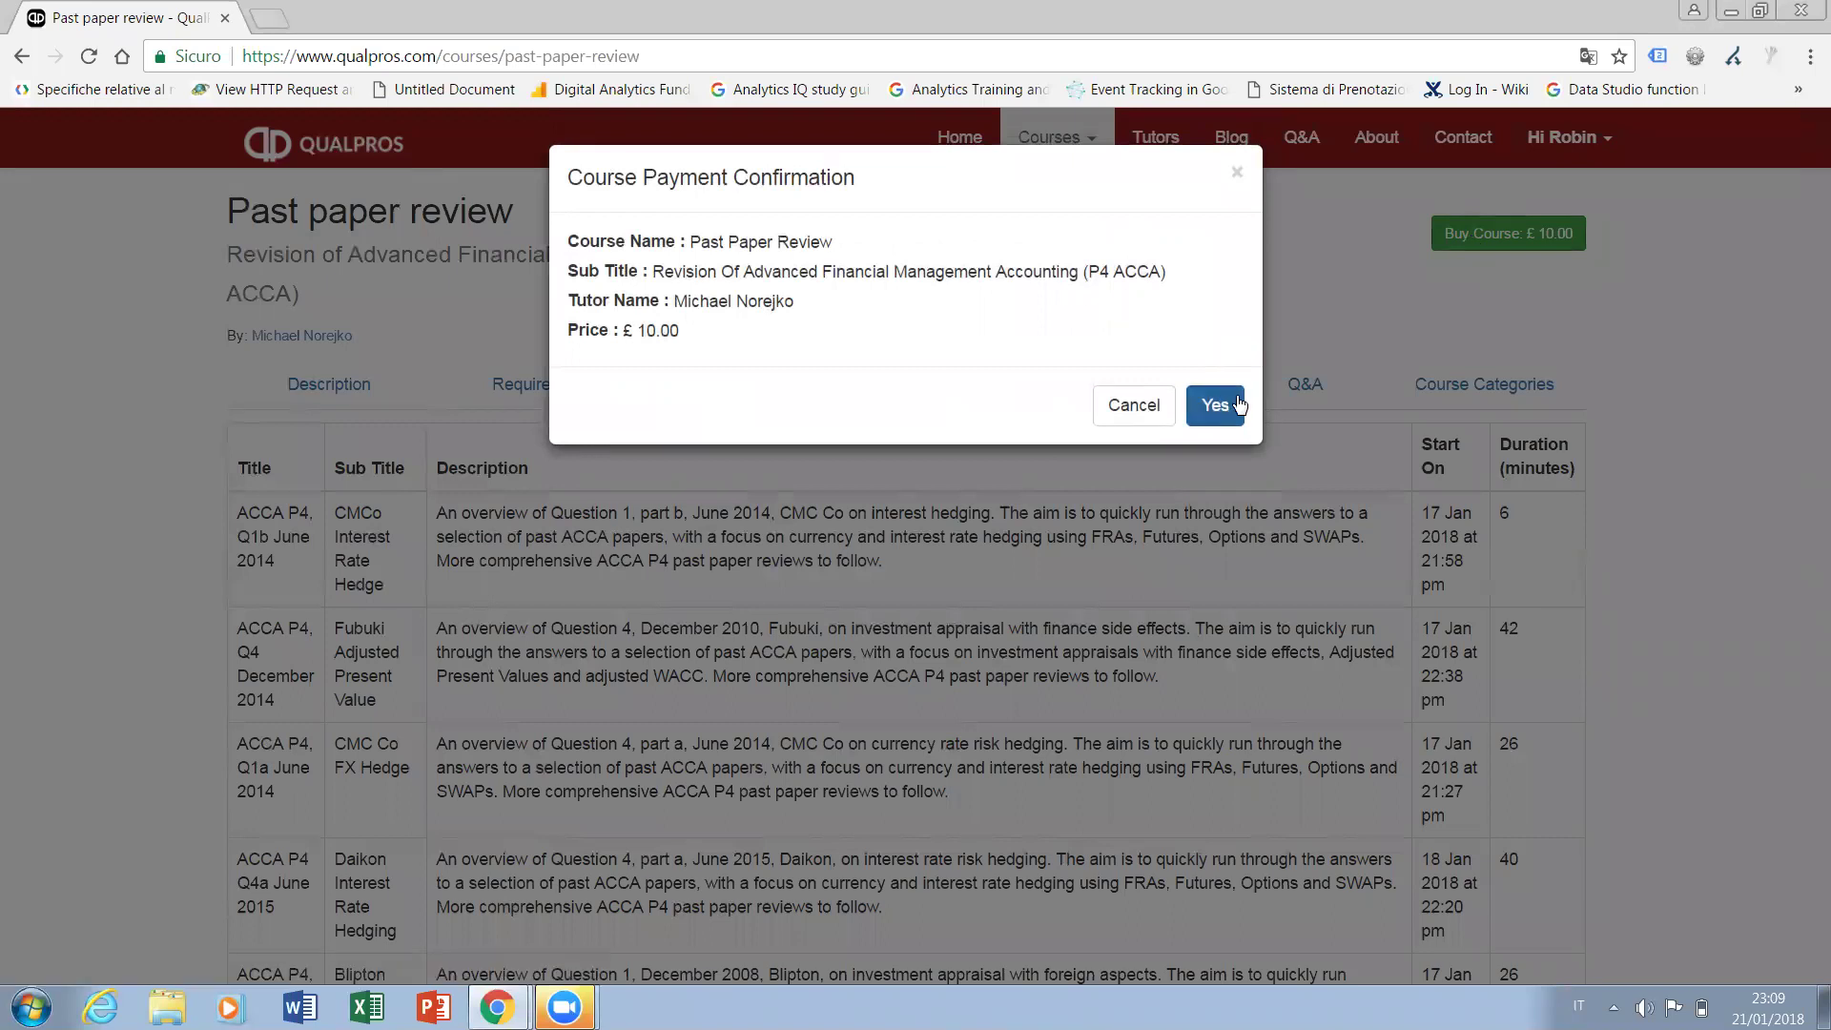
Confirm the £10.00 course purchase, choose PayPal payment, and return to the course page
{"action": "left_click", "coordinate": [1237, 408]}
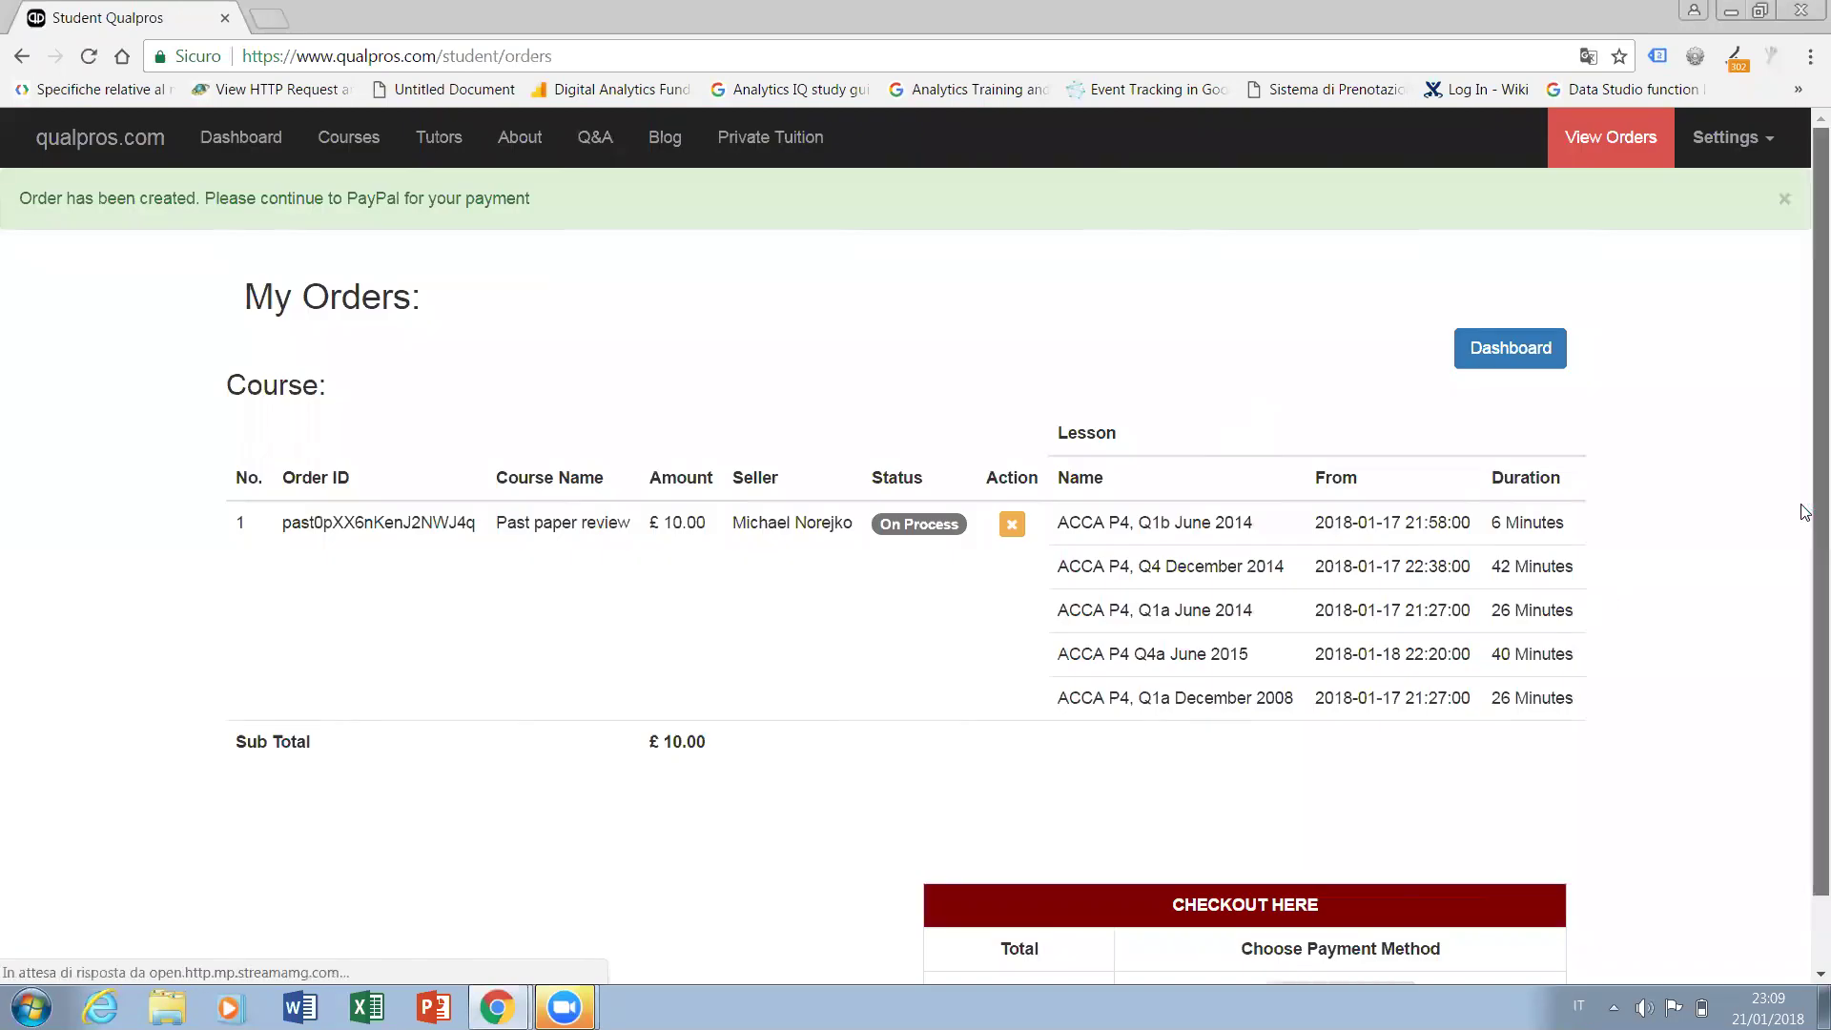
{"action": "left_click_drag", "start_coordinate": [1804, 591], "coordinate": [1805, 663]}
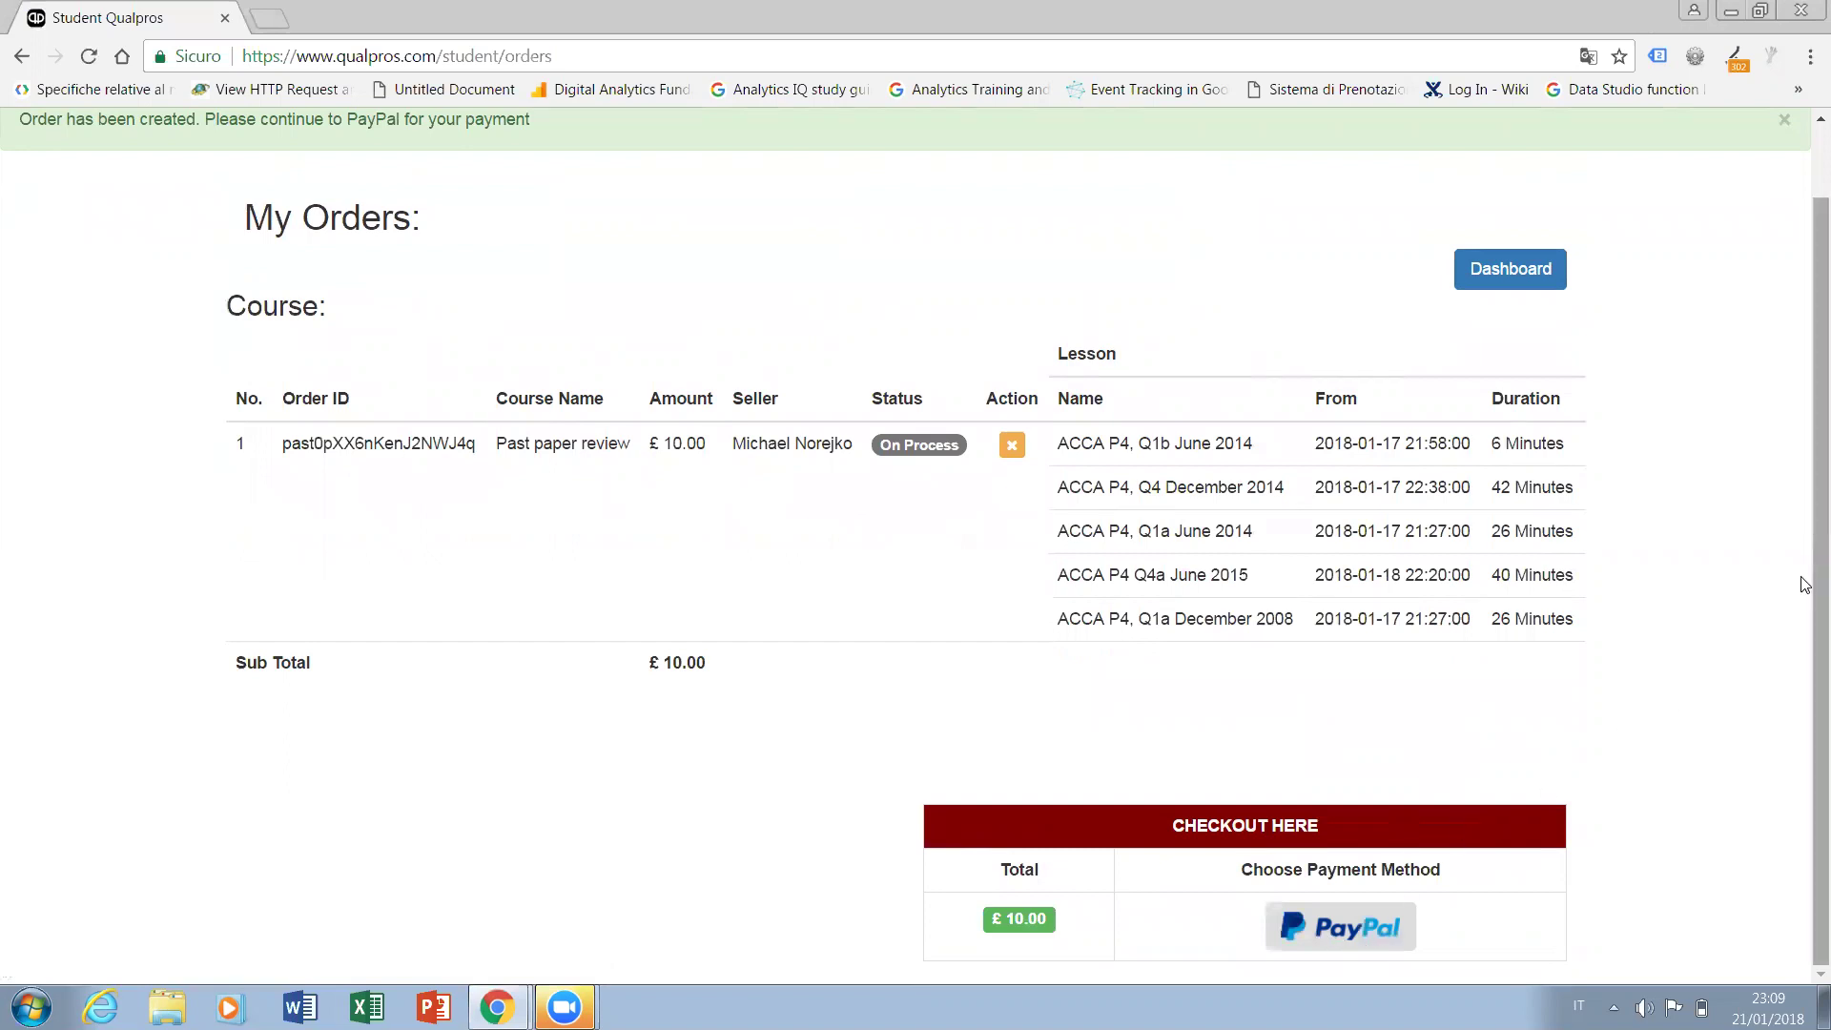
{"action": "left_click", "coordinate": [1390, 940]}
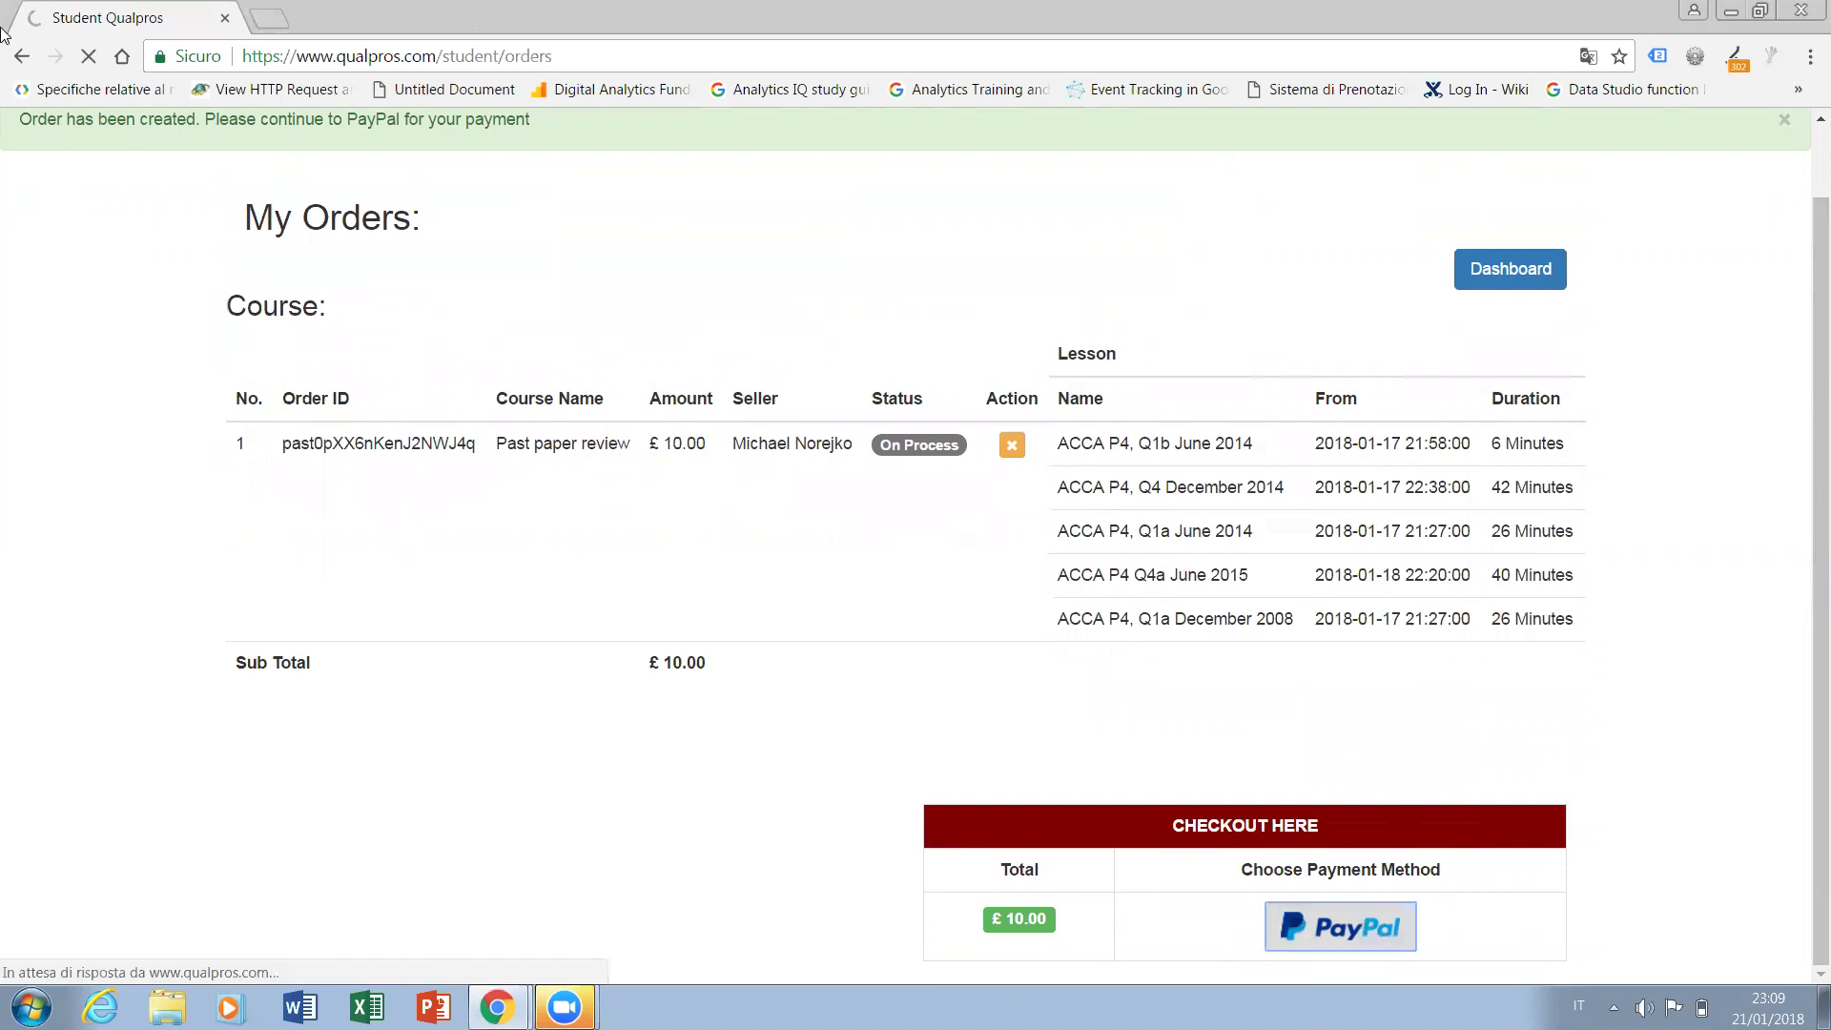
{"action": "left_click", "coordinate": [21, 58]}
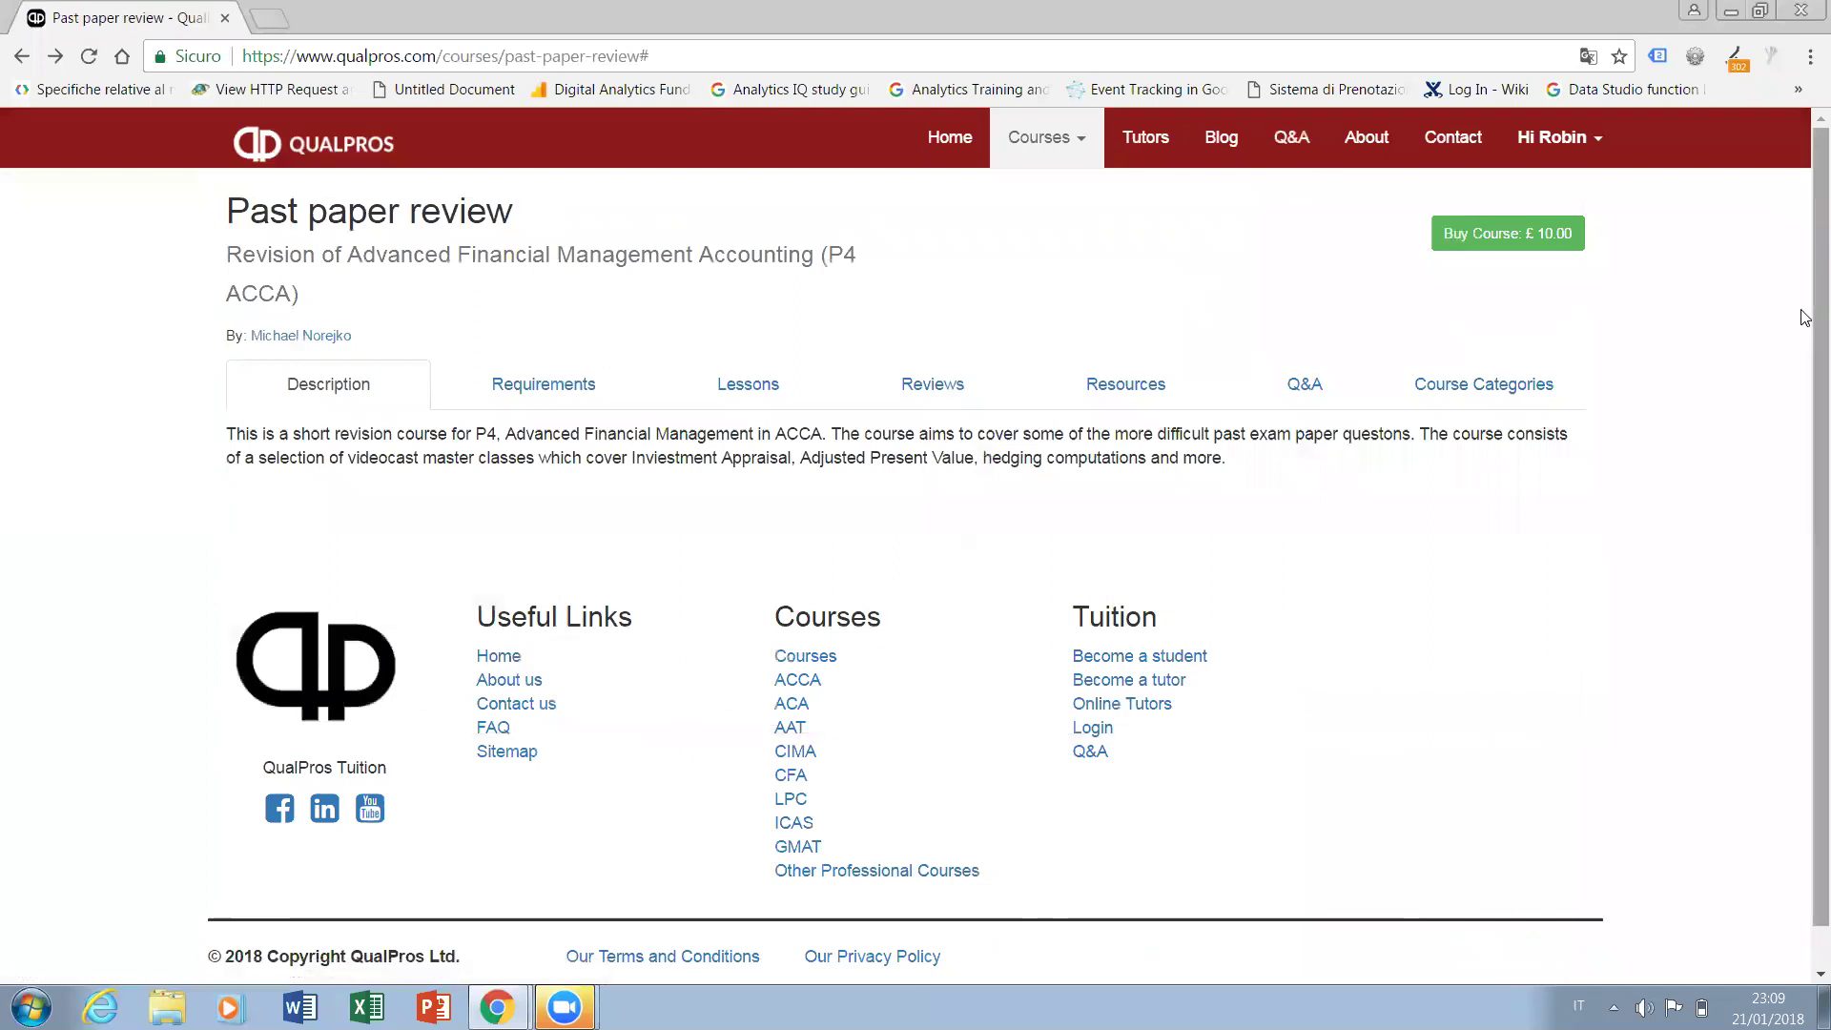
Open the first tutor's profile from the tutors list and its £45.00/h tuition request form
{"action": "left_click", "coordinate": [1126, 136]}
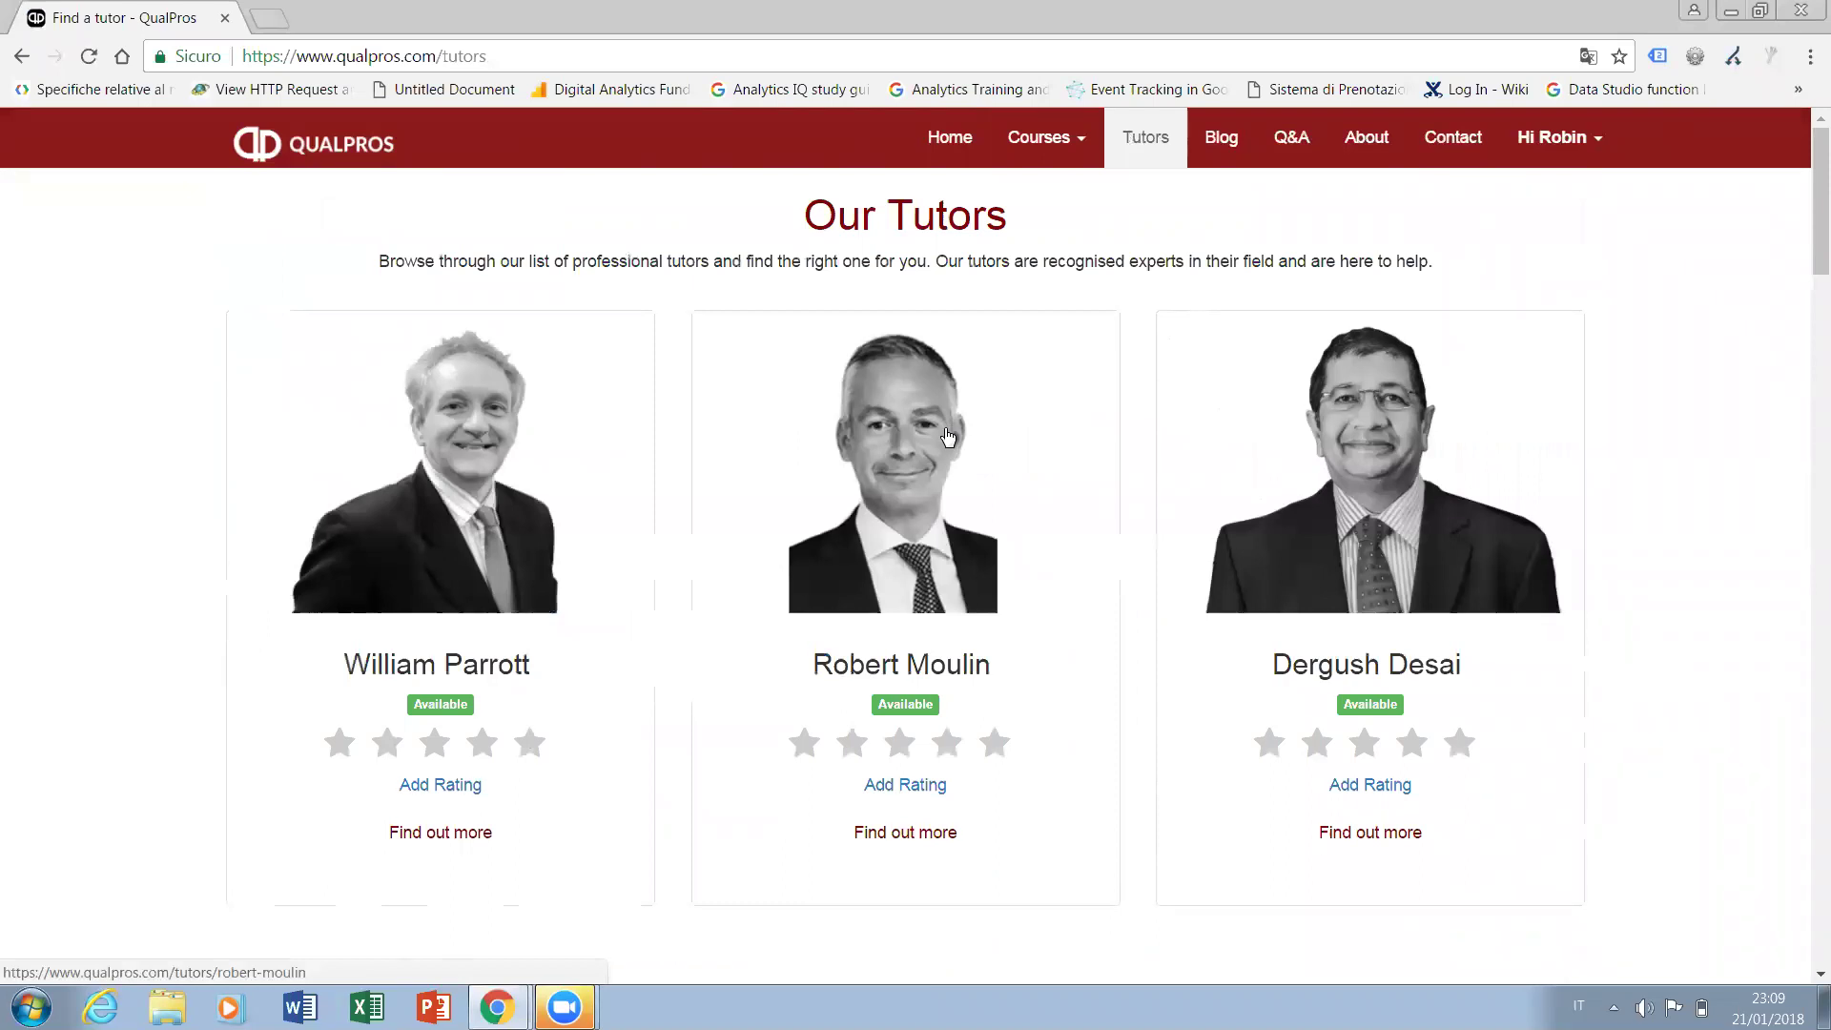
{"action": "left_click", "coordinate": [459, 436]}
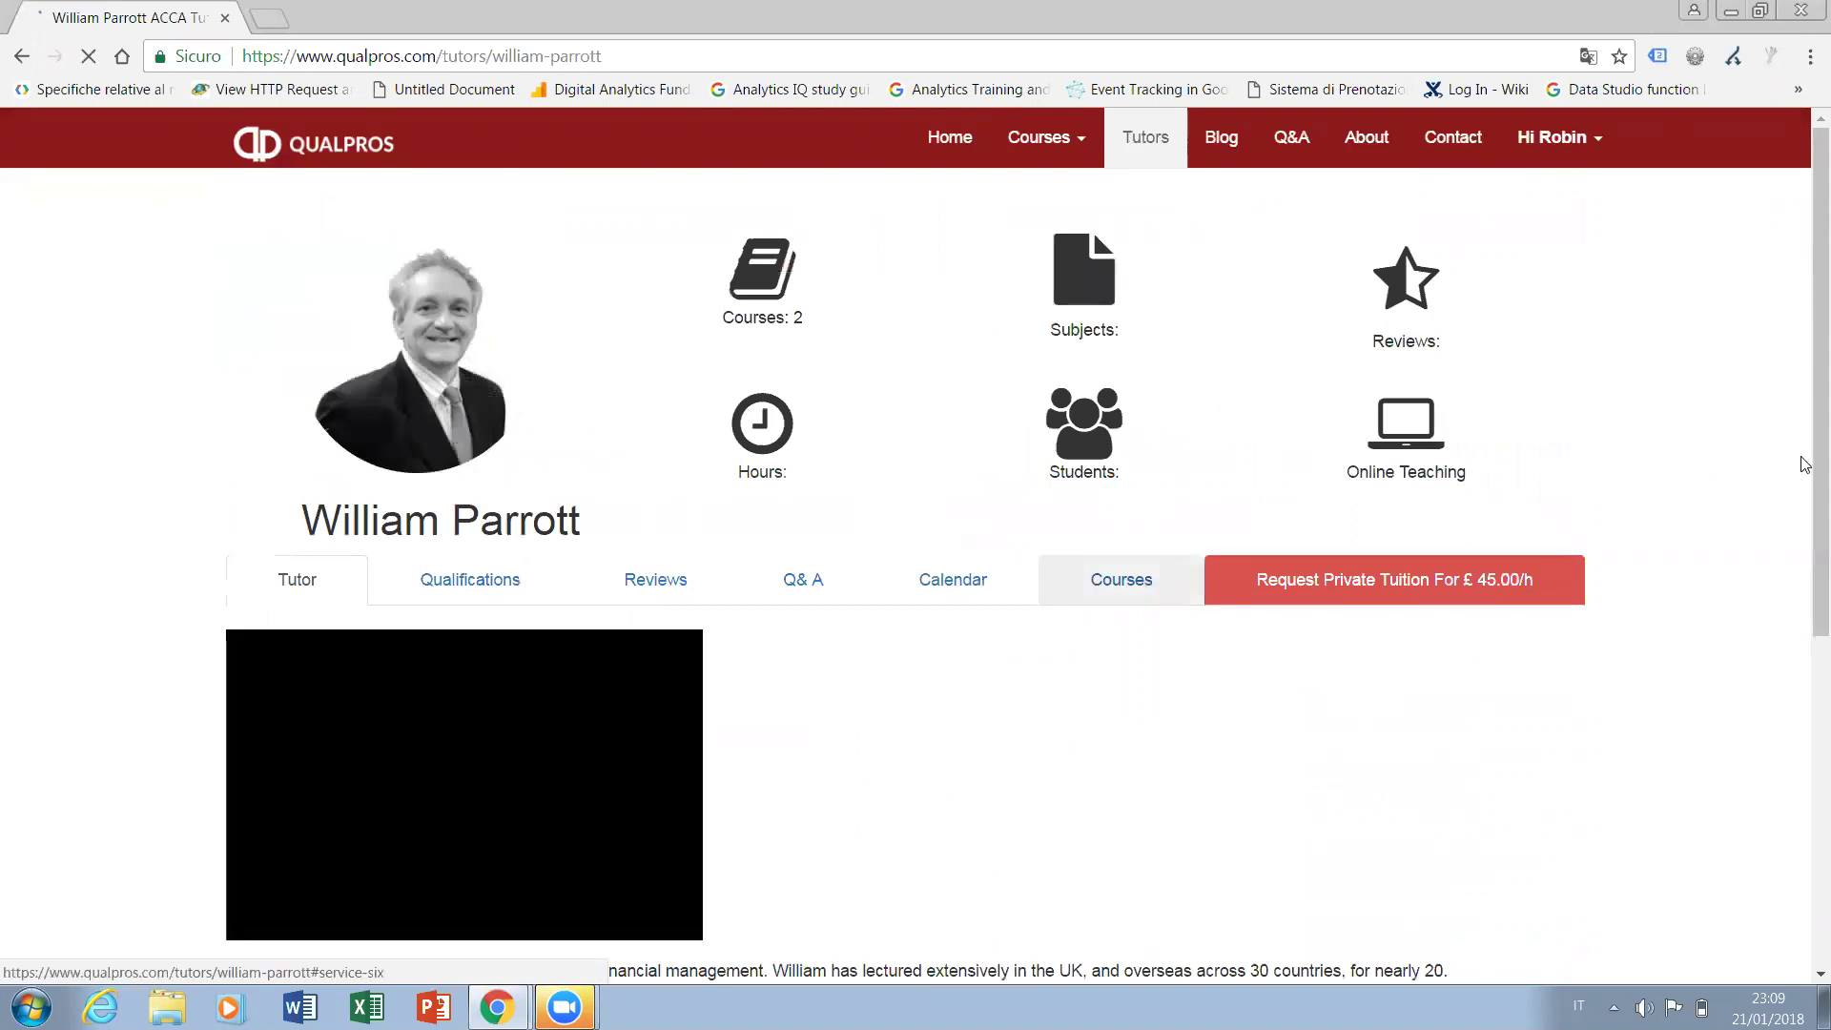
{"action": "left_click", "coordinate": [1416, 583]}
{"action": "left_click_drag", "start_coordinate": [1806, 294], "coordinate": [1806, 503]}
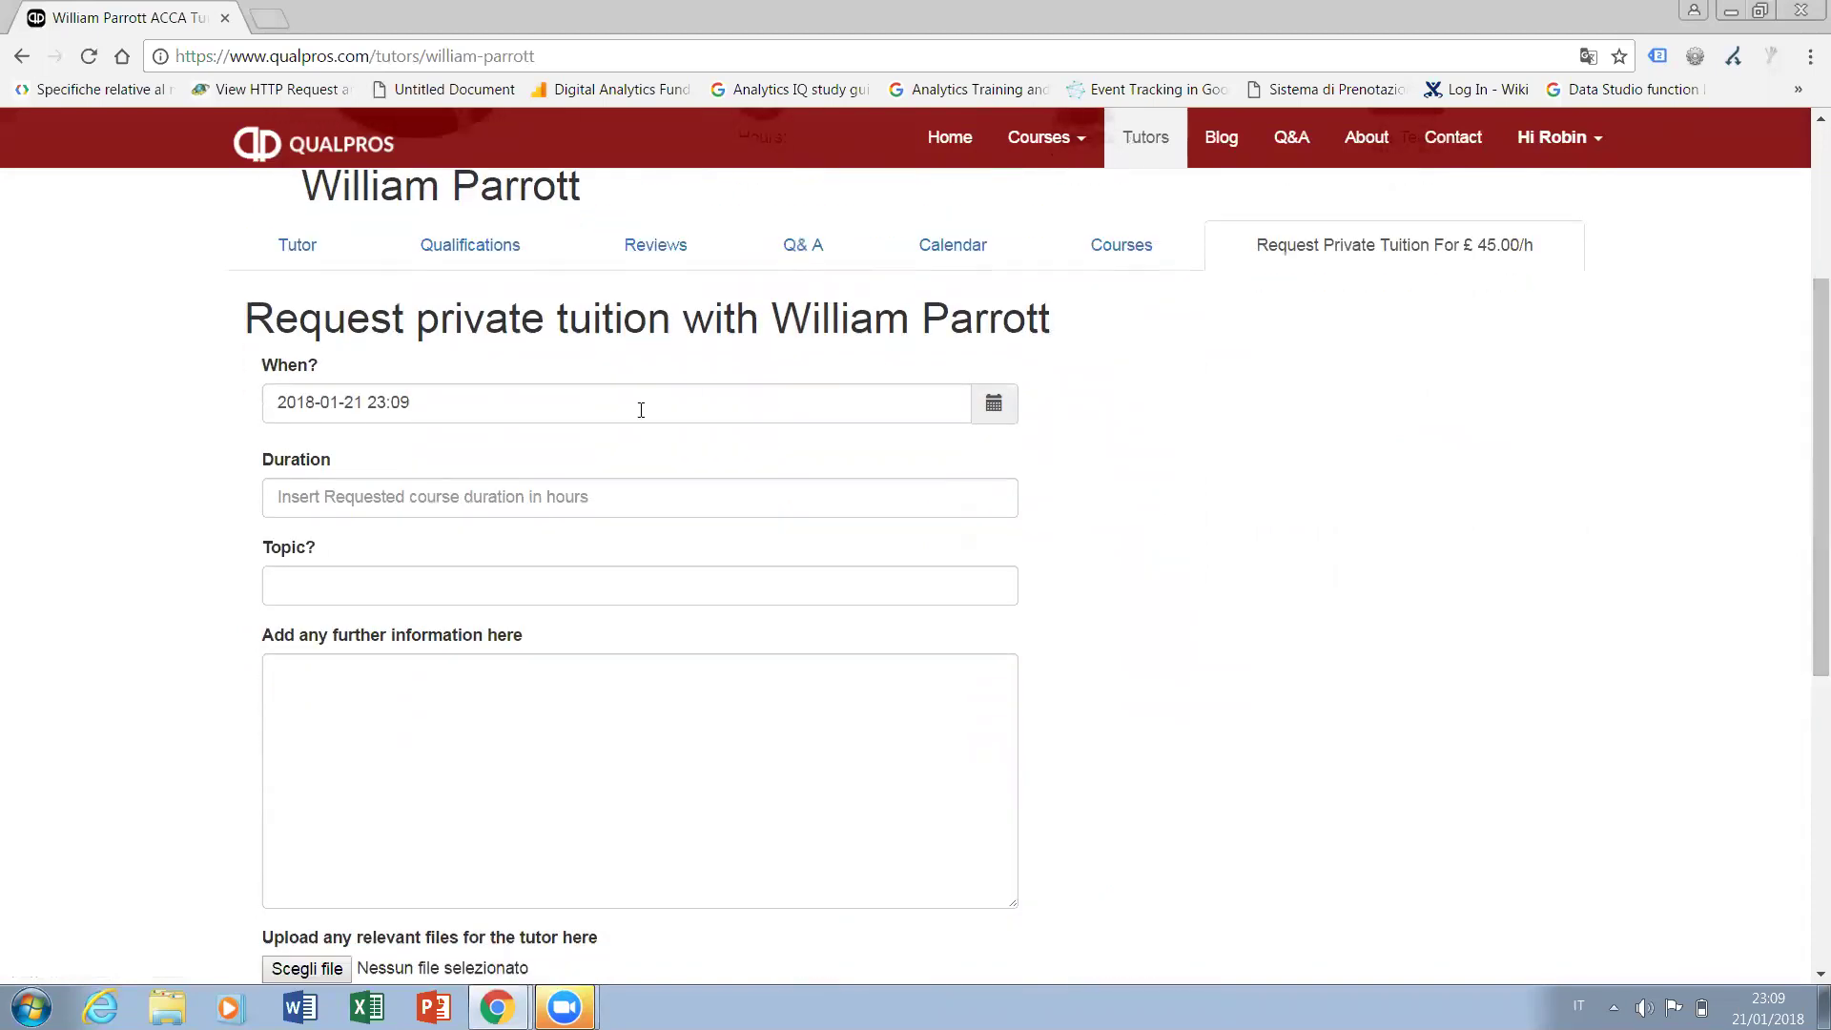
{"action": "left_click", "coordinate": [587, 495]}
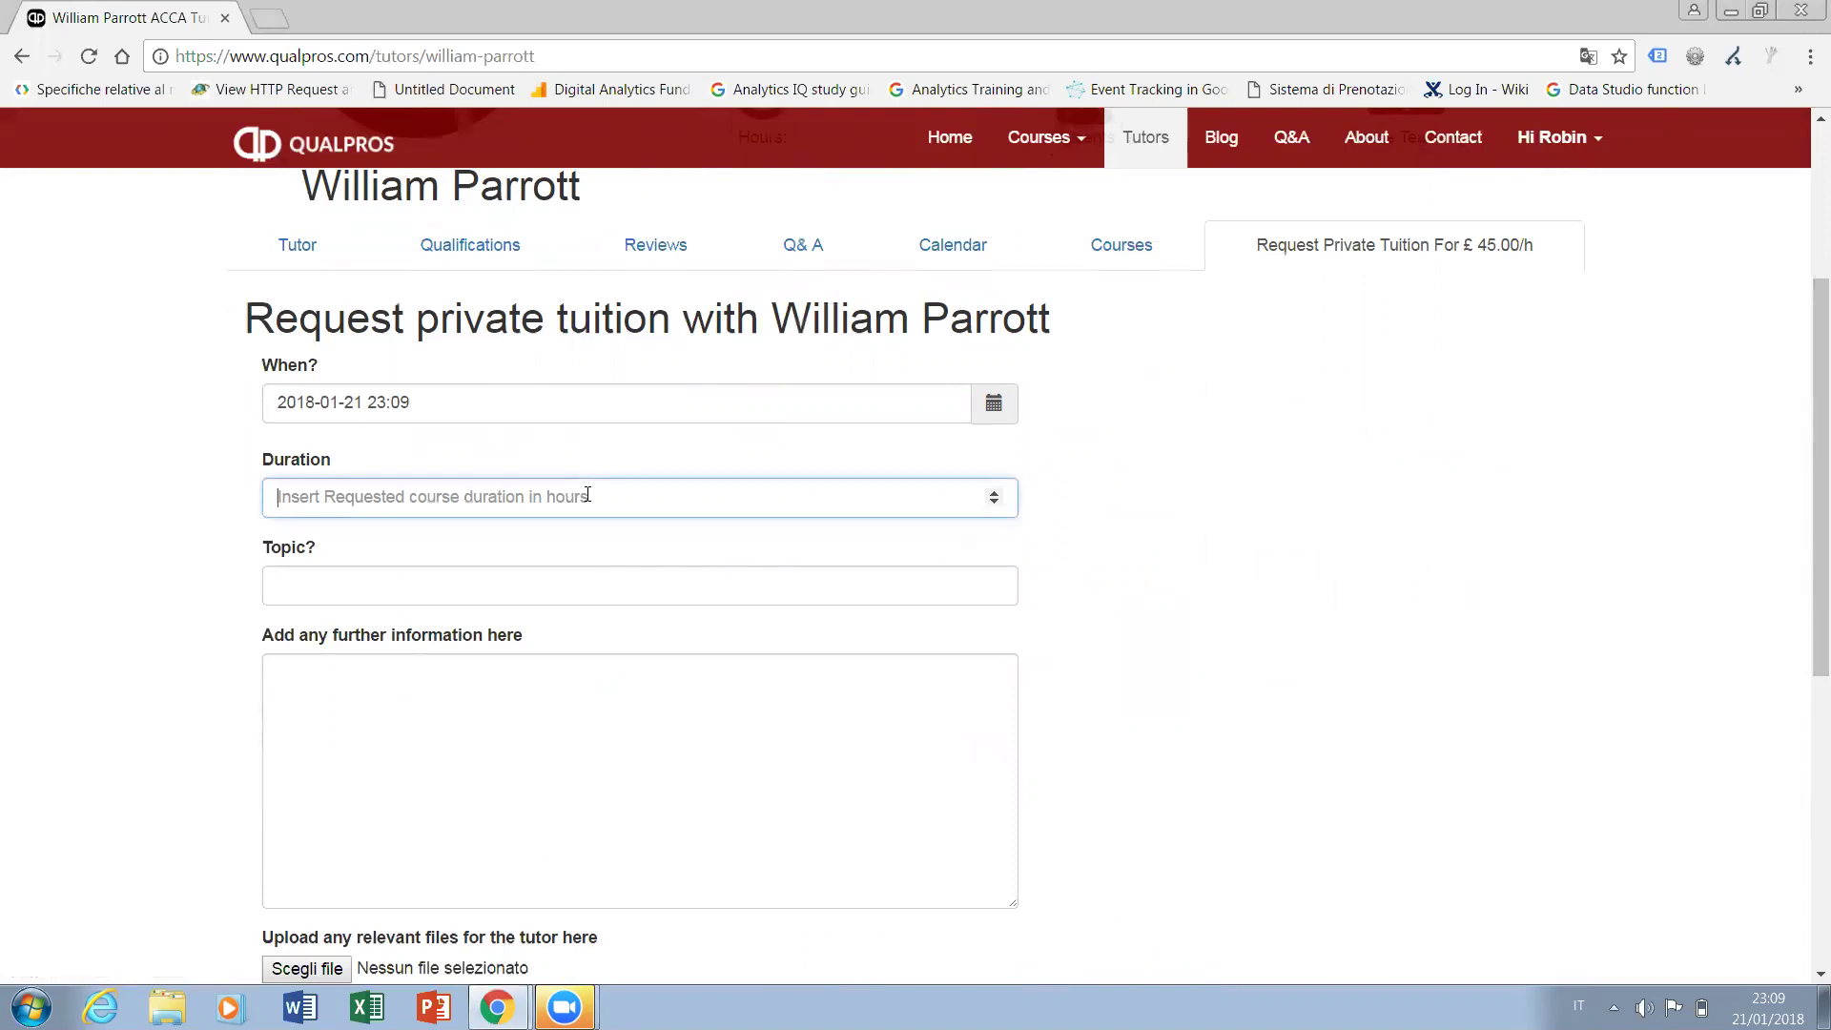
{"action": "left_click", "coordinate": [511, 586]}
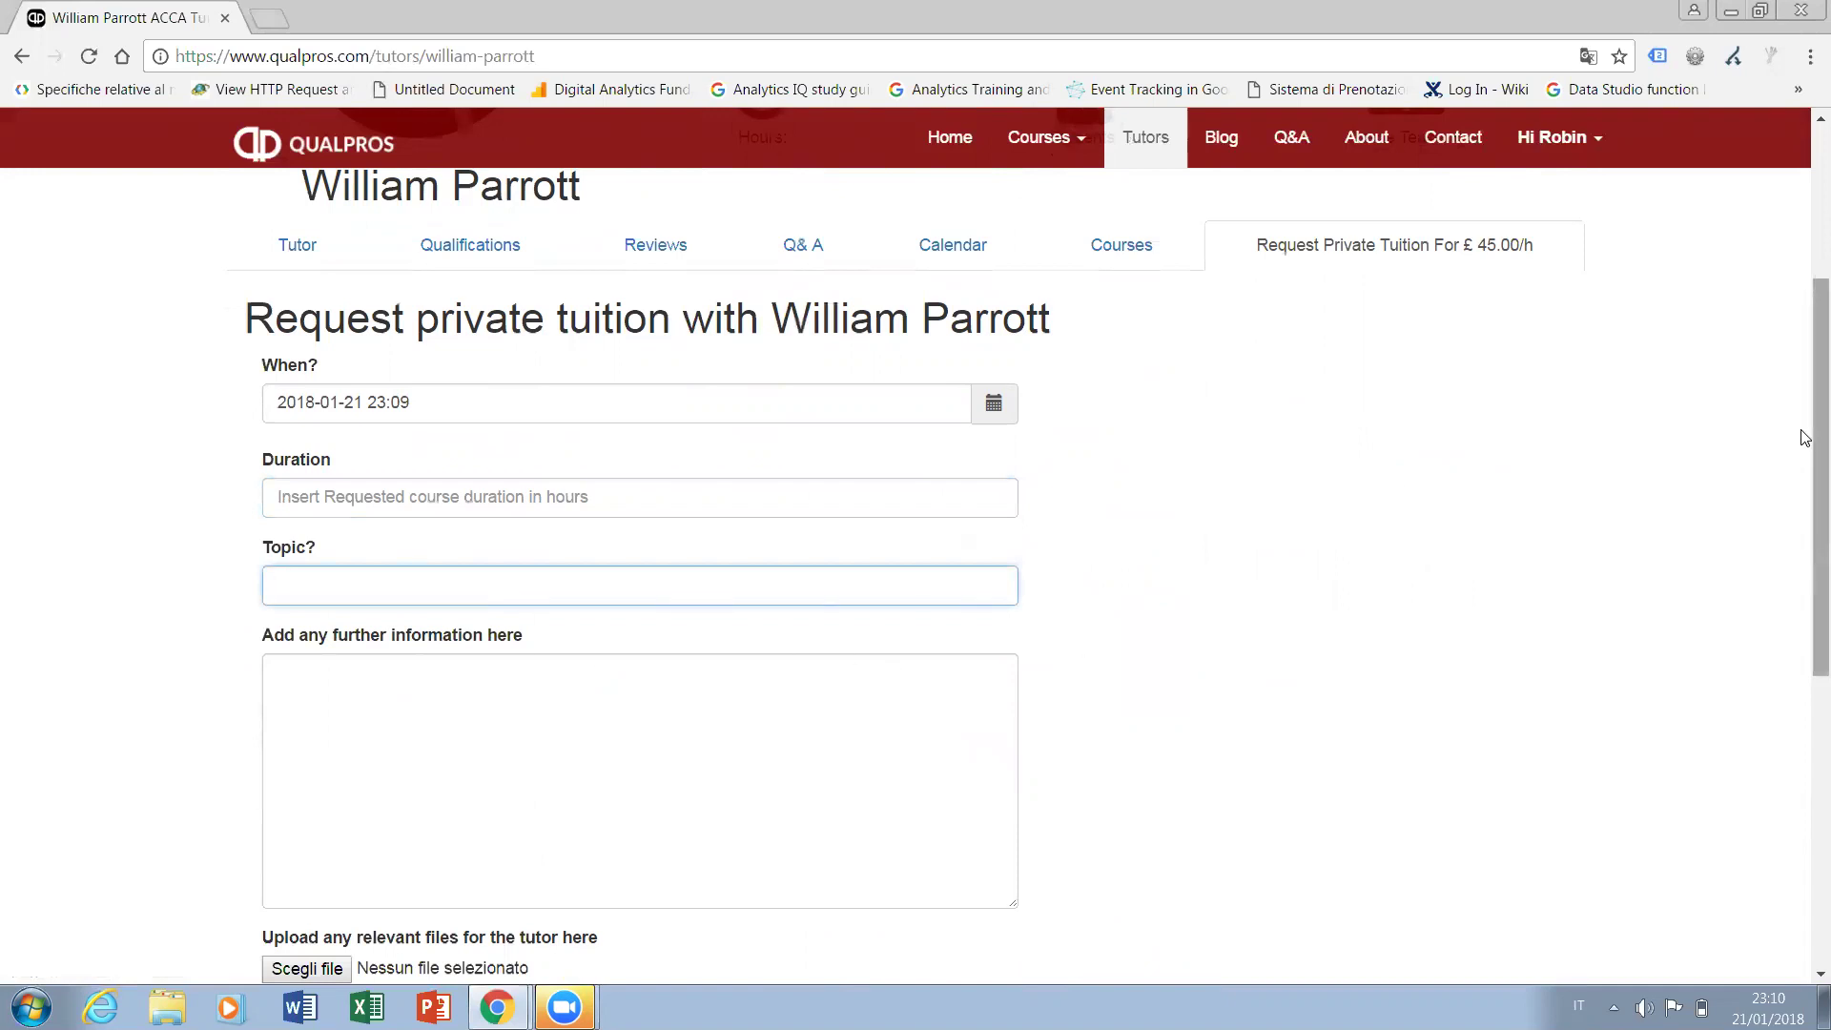
{"action": "scroll", "coordinate": [1157, 641], "scroll_direction": "down", "scroll_amount": 1}
{"action": "left_click", "coordinate": [761, 597]}
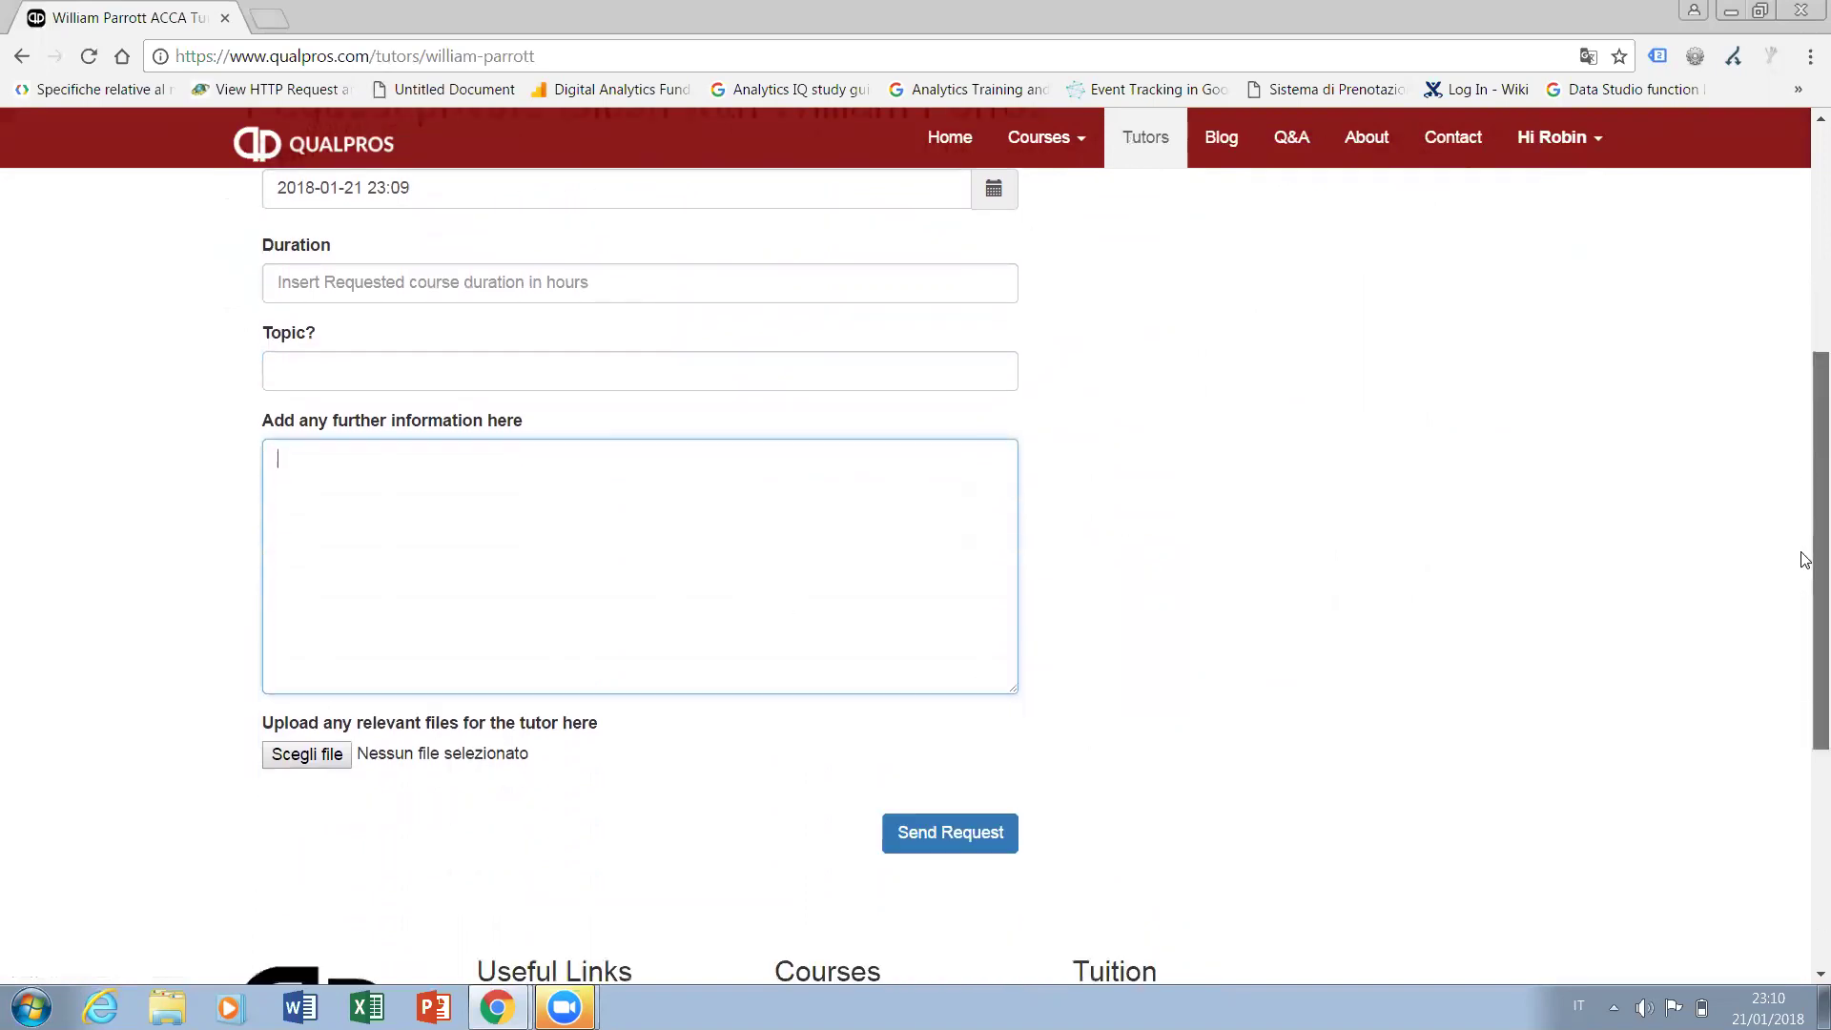
{"action": "mouse_move", "coordinate": [1805, 490]}
{"action": "left_mouse_down"}
{"action": "mouse_move", "coordinate": [1806, 535]}
{"action": "mouse_move", "coordinate": [1805, 518]}
{"action": "left_mouse_up"}
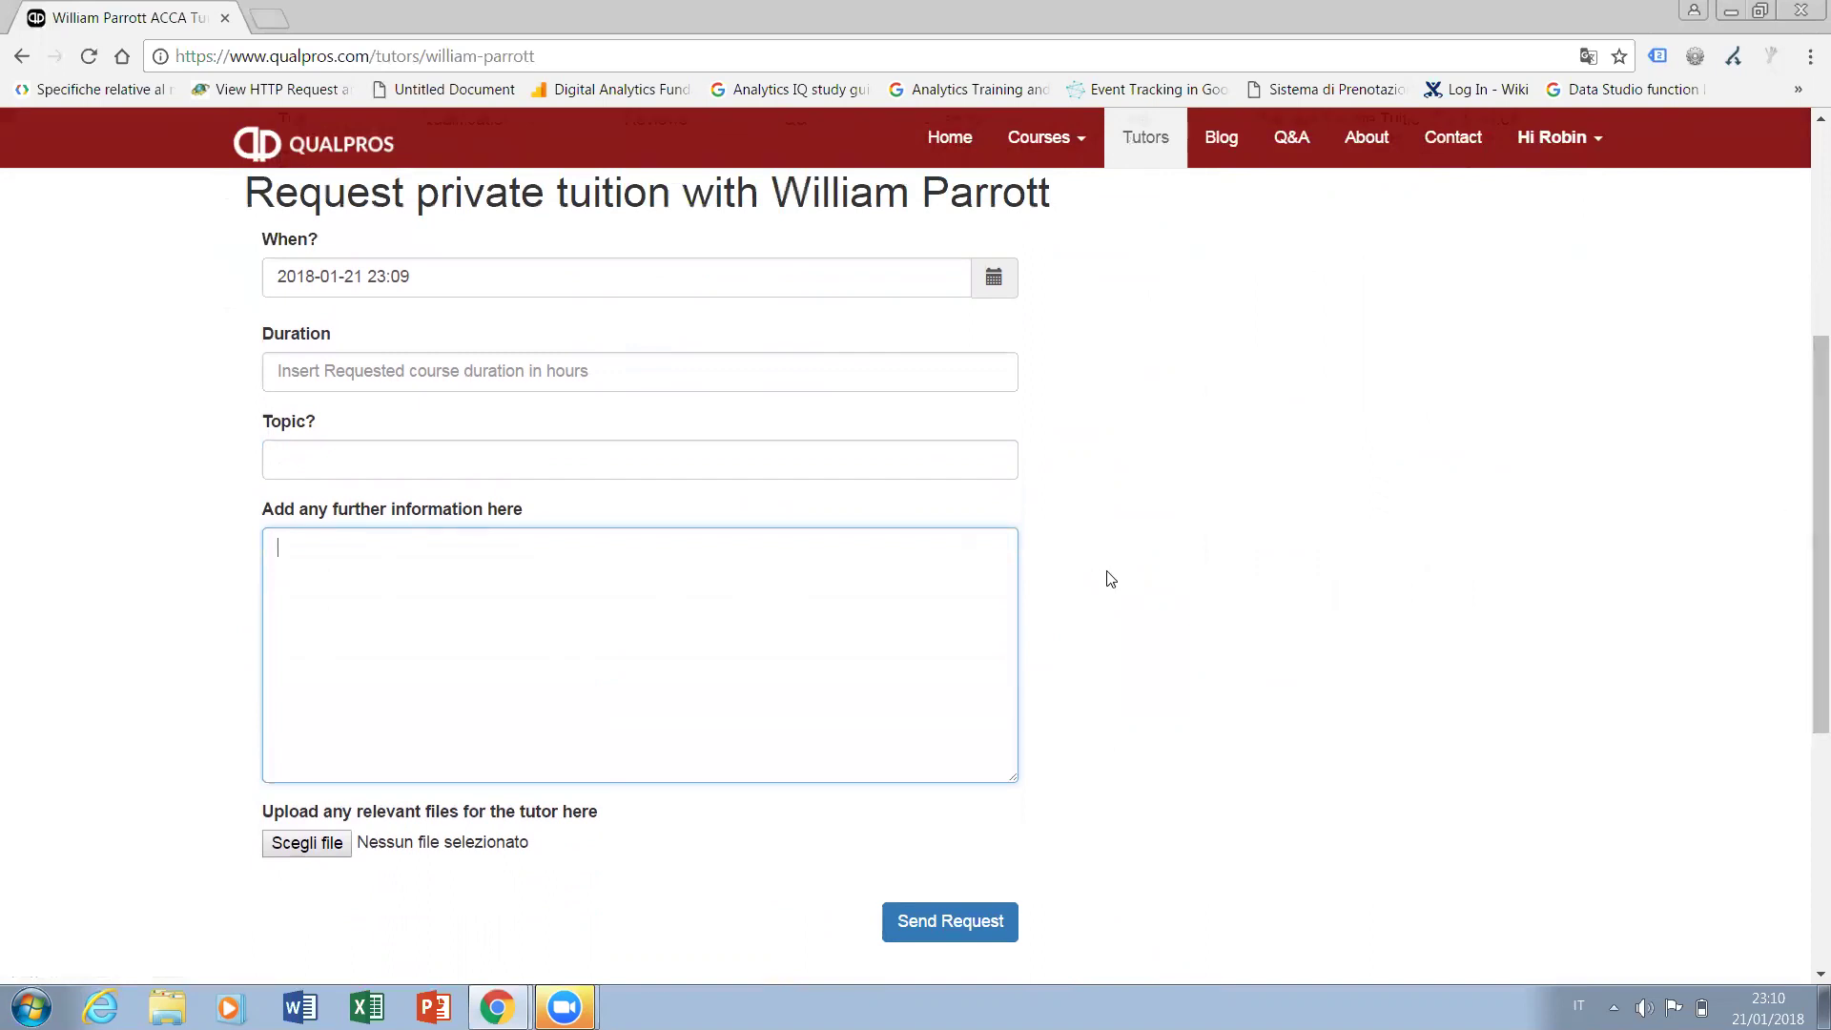
{"action": "left_click", "coordinate": [300, 845]}
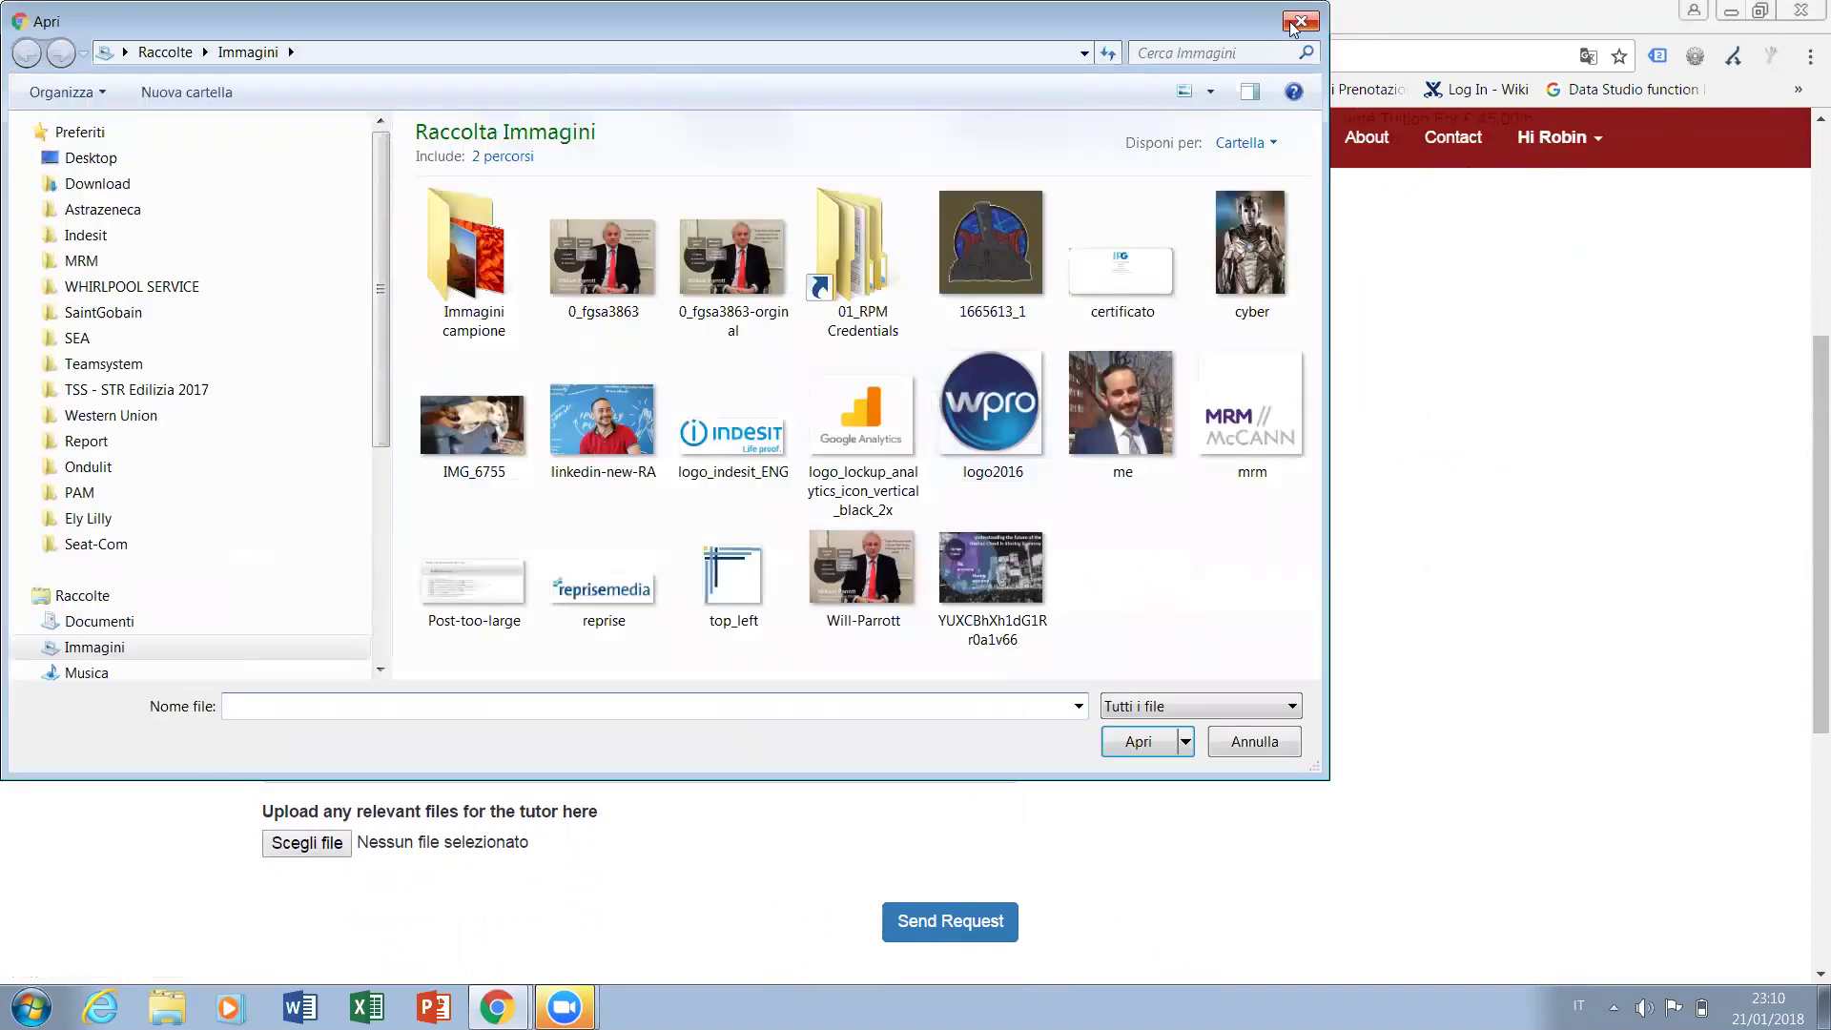
{"action": "left_click", "coordinate": [1300, 28]}
{"action": "scroll", "coordinate": [1805, 548], "scroll_direction": "down", "scroll_amount": 2}
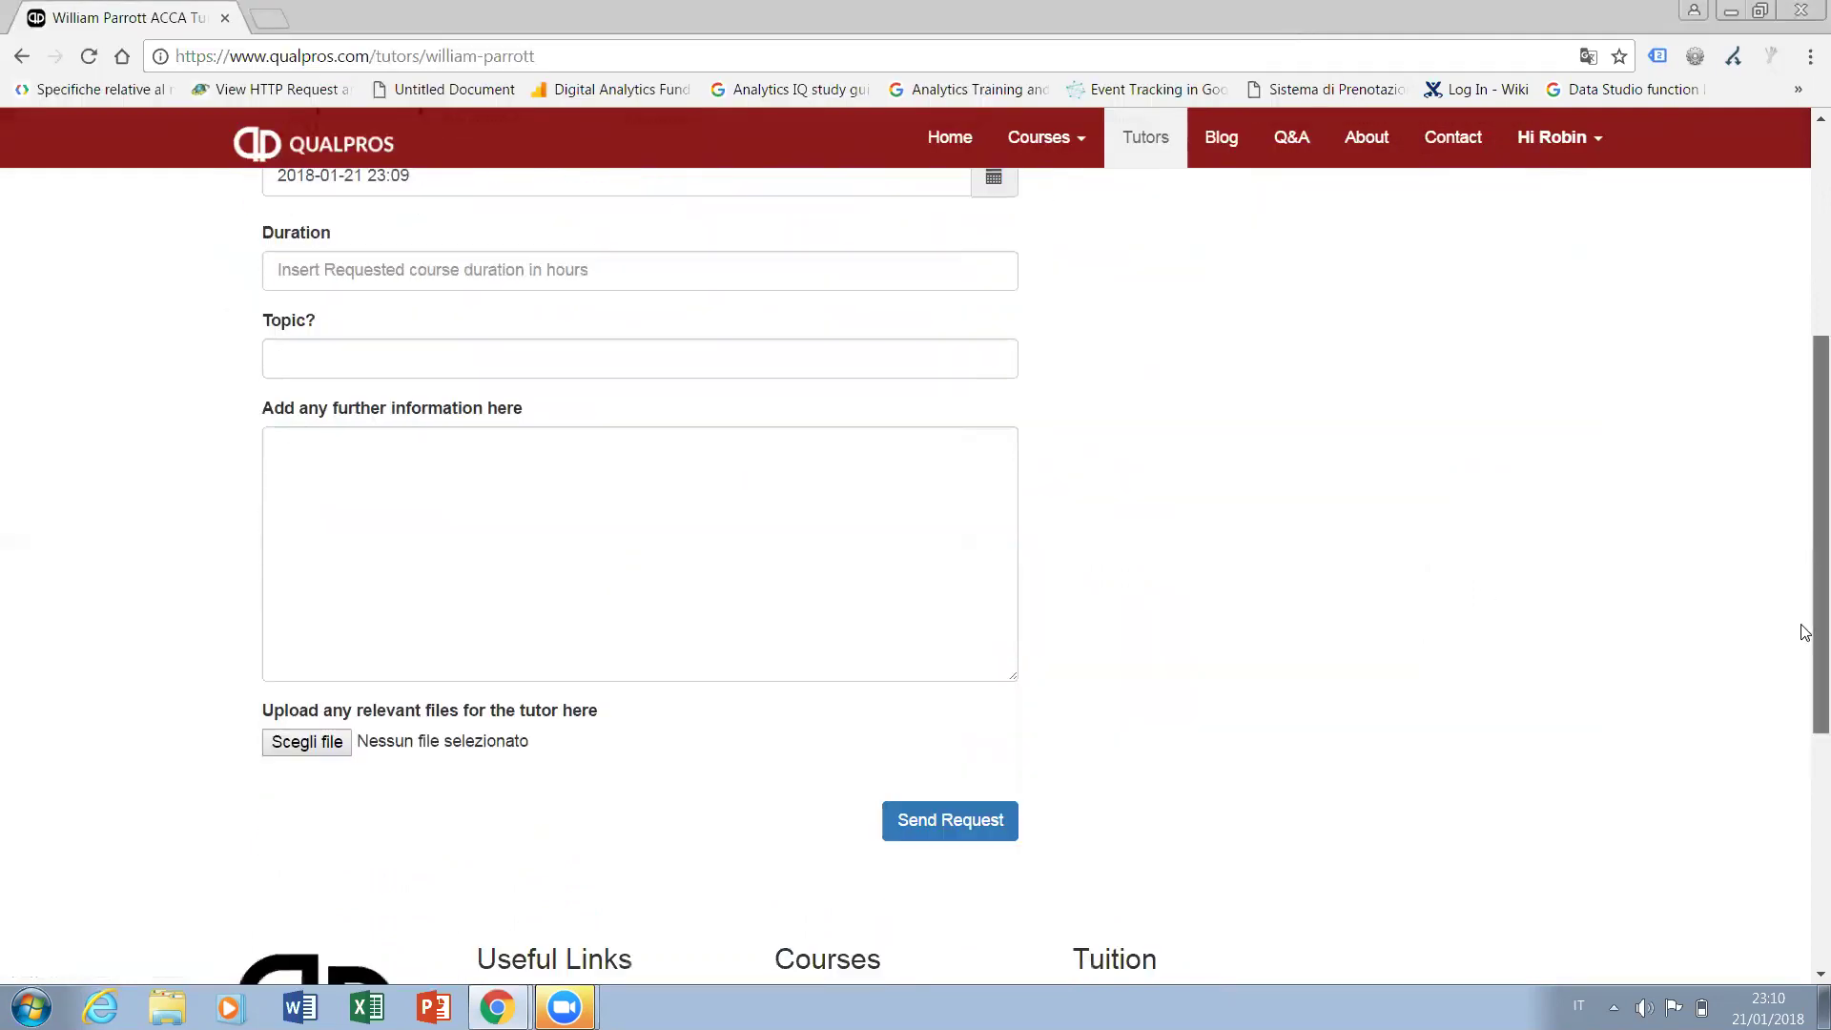
{"action": "scroll", "coordinate": [1805, 534], "scroll_direction": "up", "scroll_amount": 2}
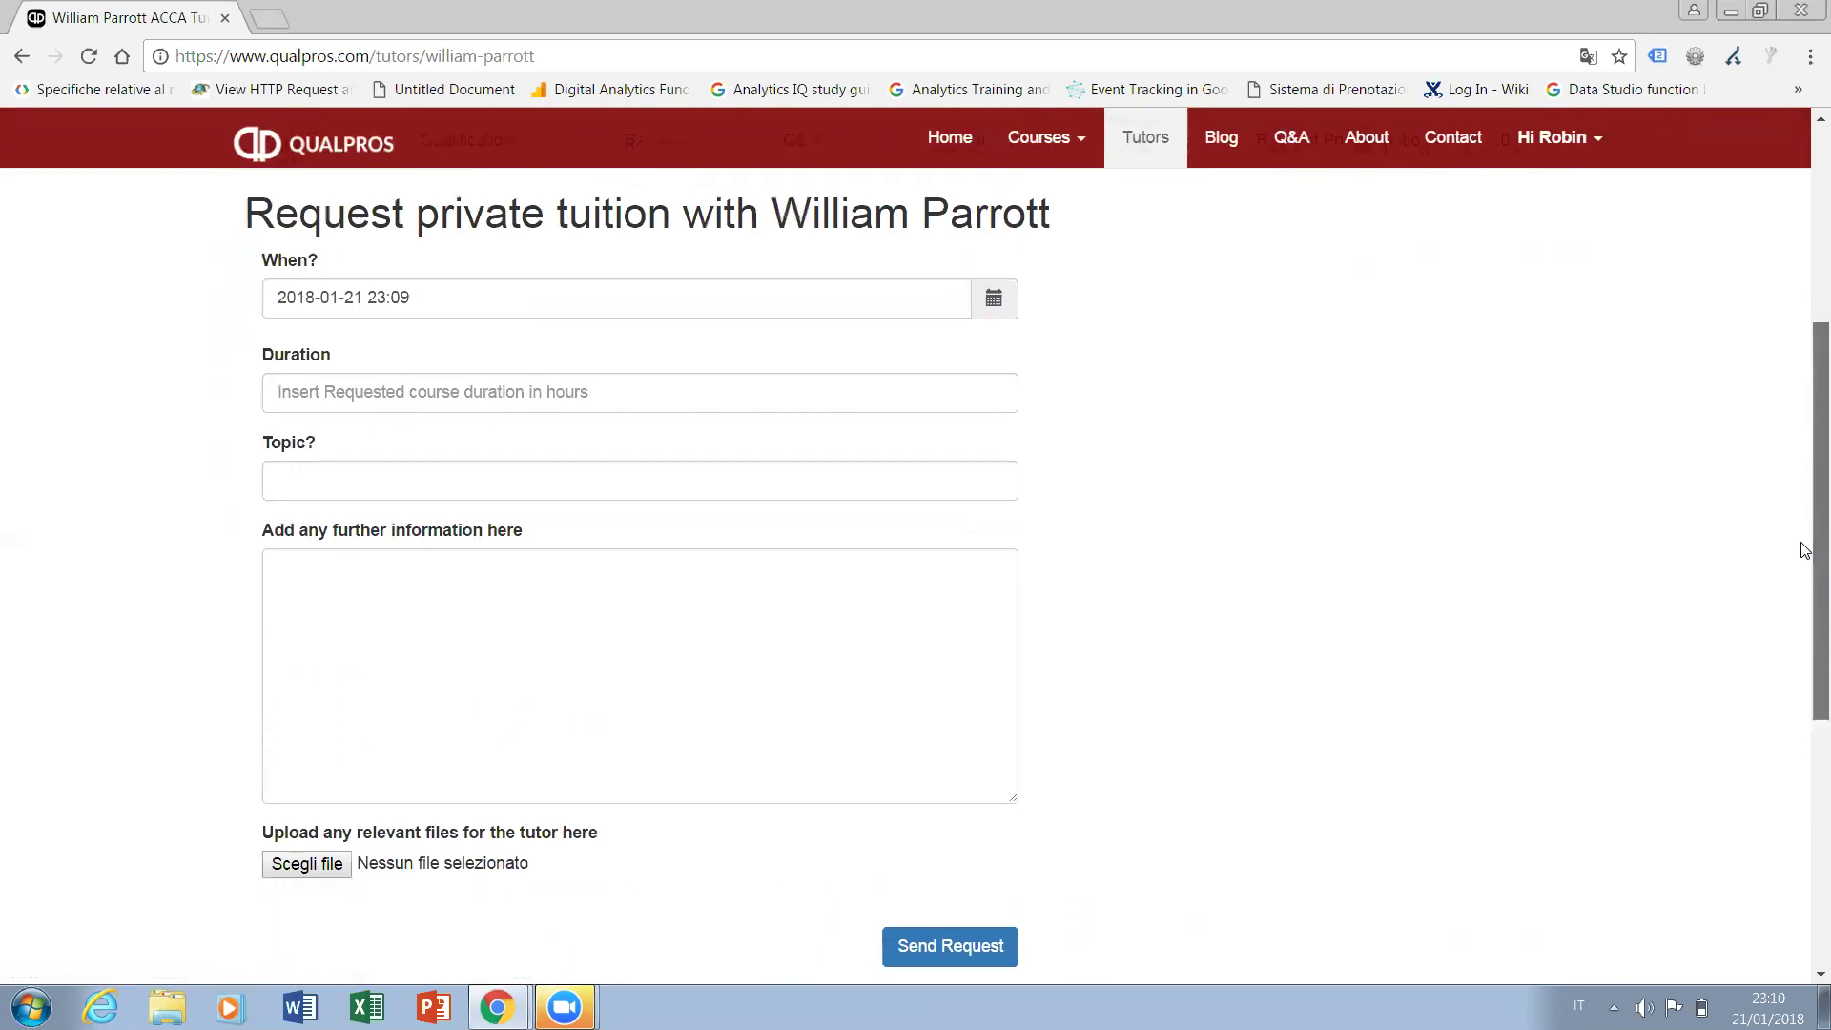
{"action": "scroll", "coordinate": [1805, 544], "scroll_direction": "down", "scroll_amount": 1}
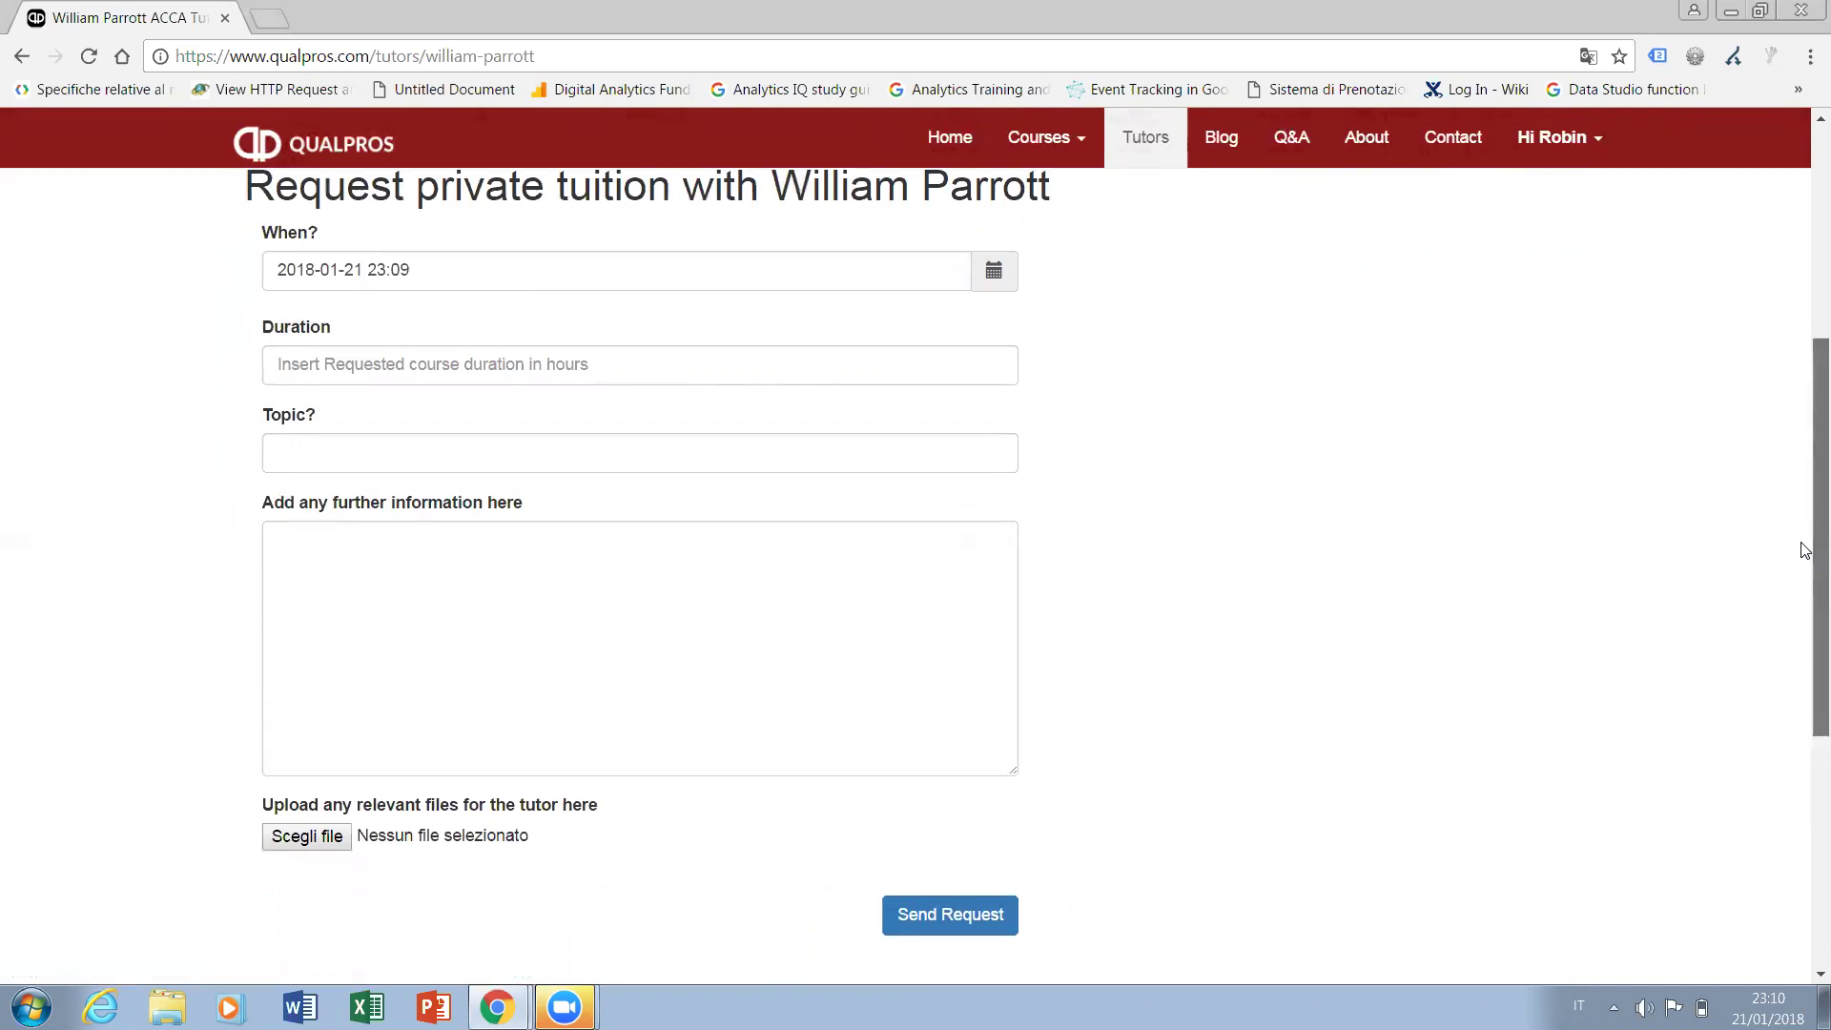
{"action": "scroll", "coordinate": [1806, 534], "scroll_direction": "up", "scroll_amount": 1}
{"action": "scroll", "coordinate": [1806, 516], "scroll_direction": "down", "scroll_amount": 1}
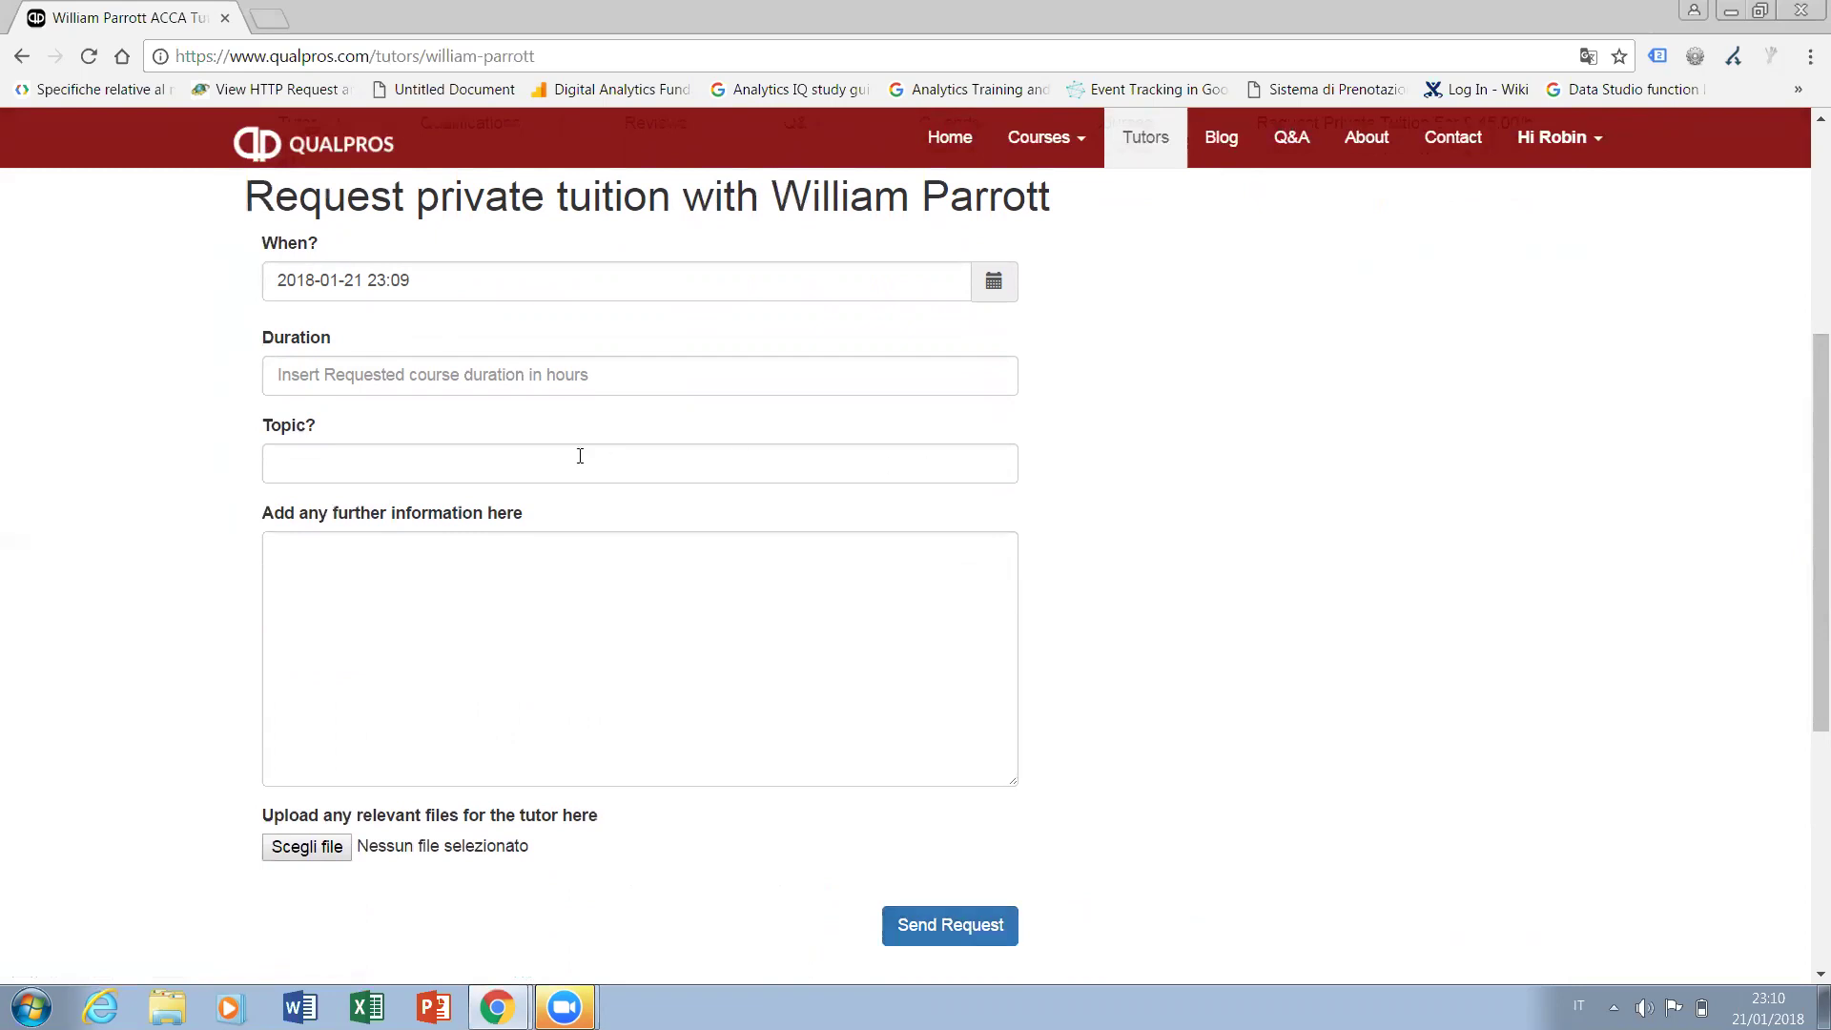
{"action": "left_click", "coordinate": [515, 387]}
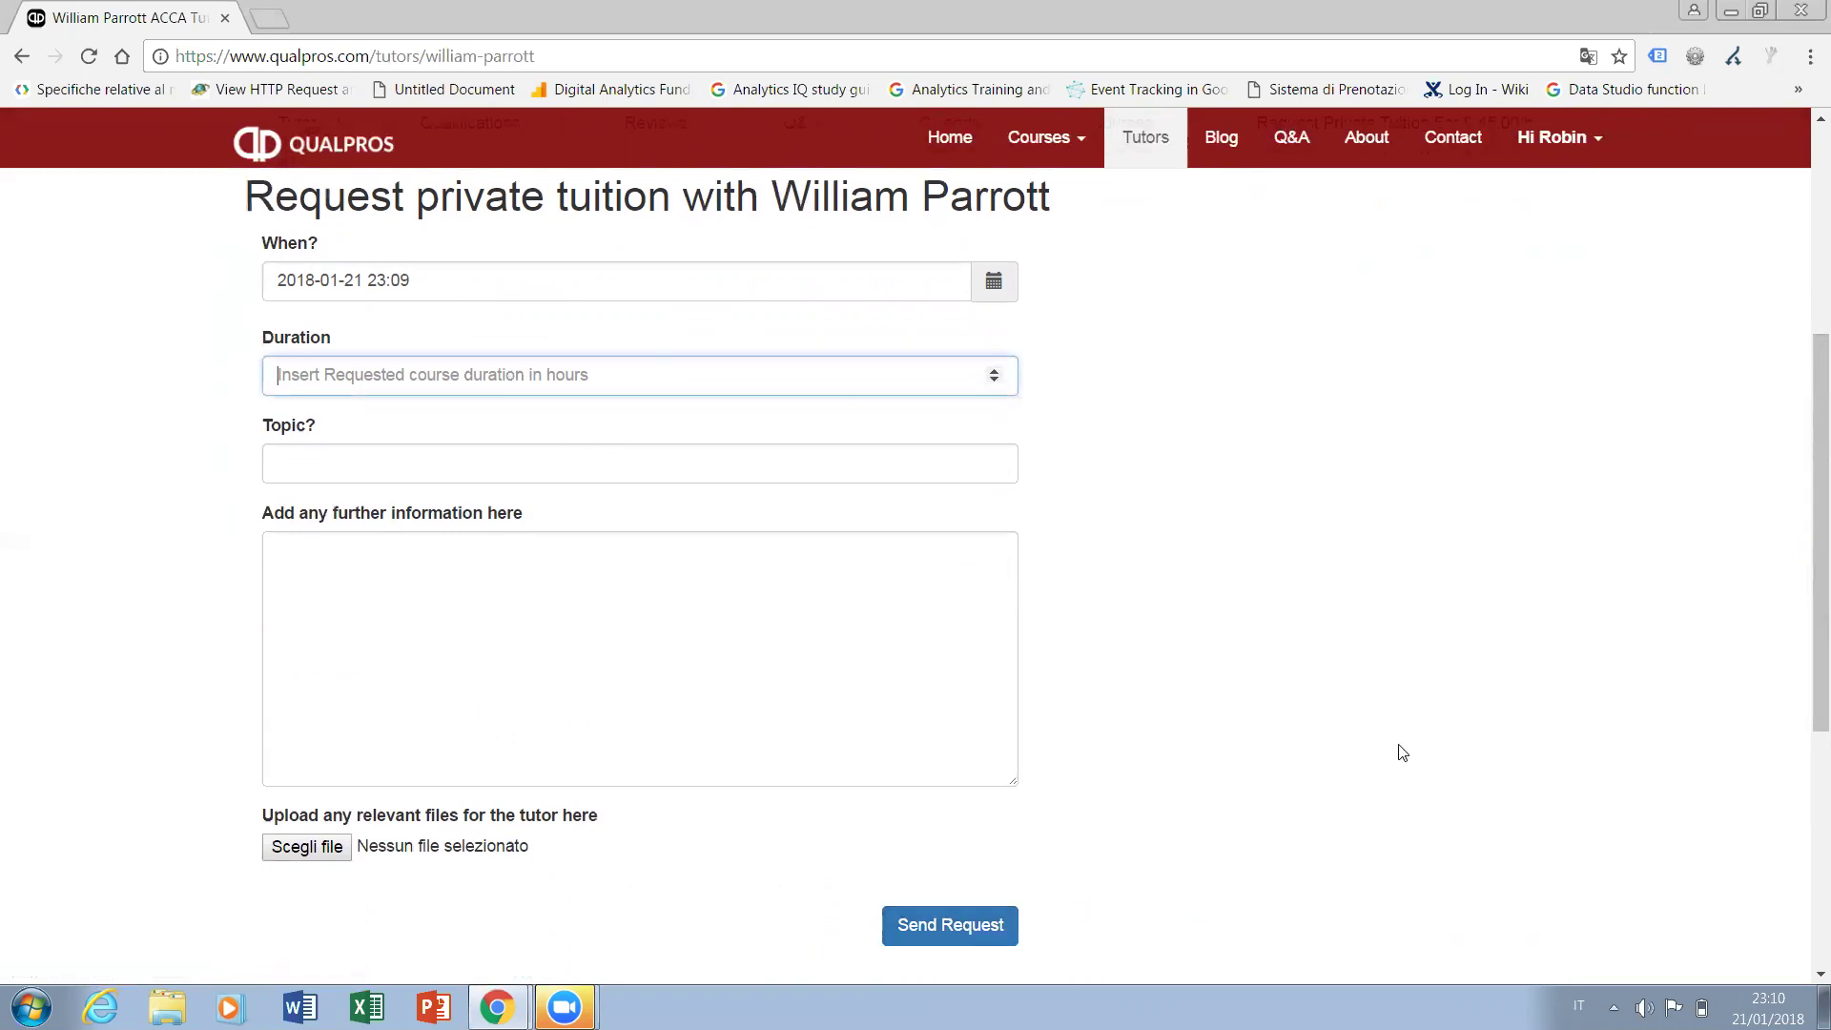
{"action": "scroll", "coordinate": [1804, 579], "scroll_direction": "down", "scroll_amount": 2}
{"action": "scroll", "coordinate": [1805, 570], "scroll_direction": "up", "scroll_amount": 2}
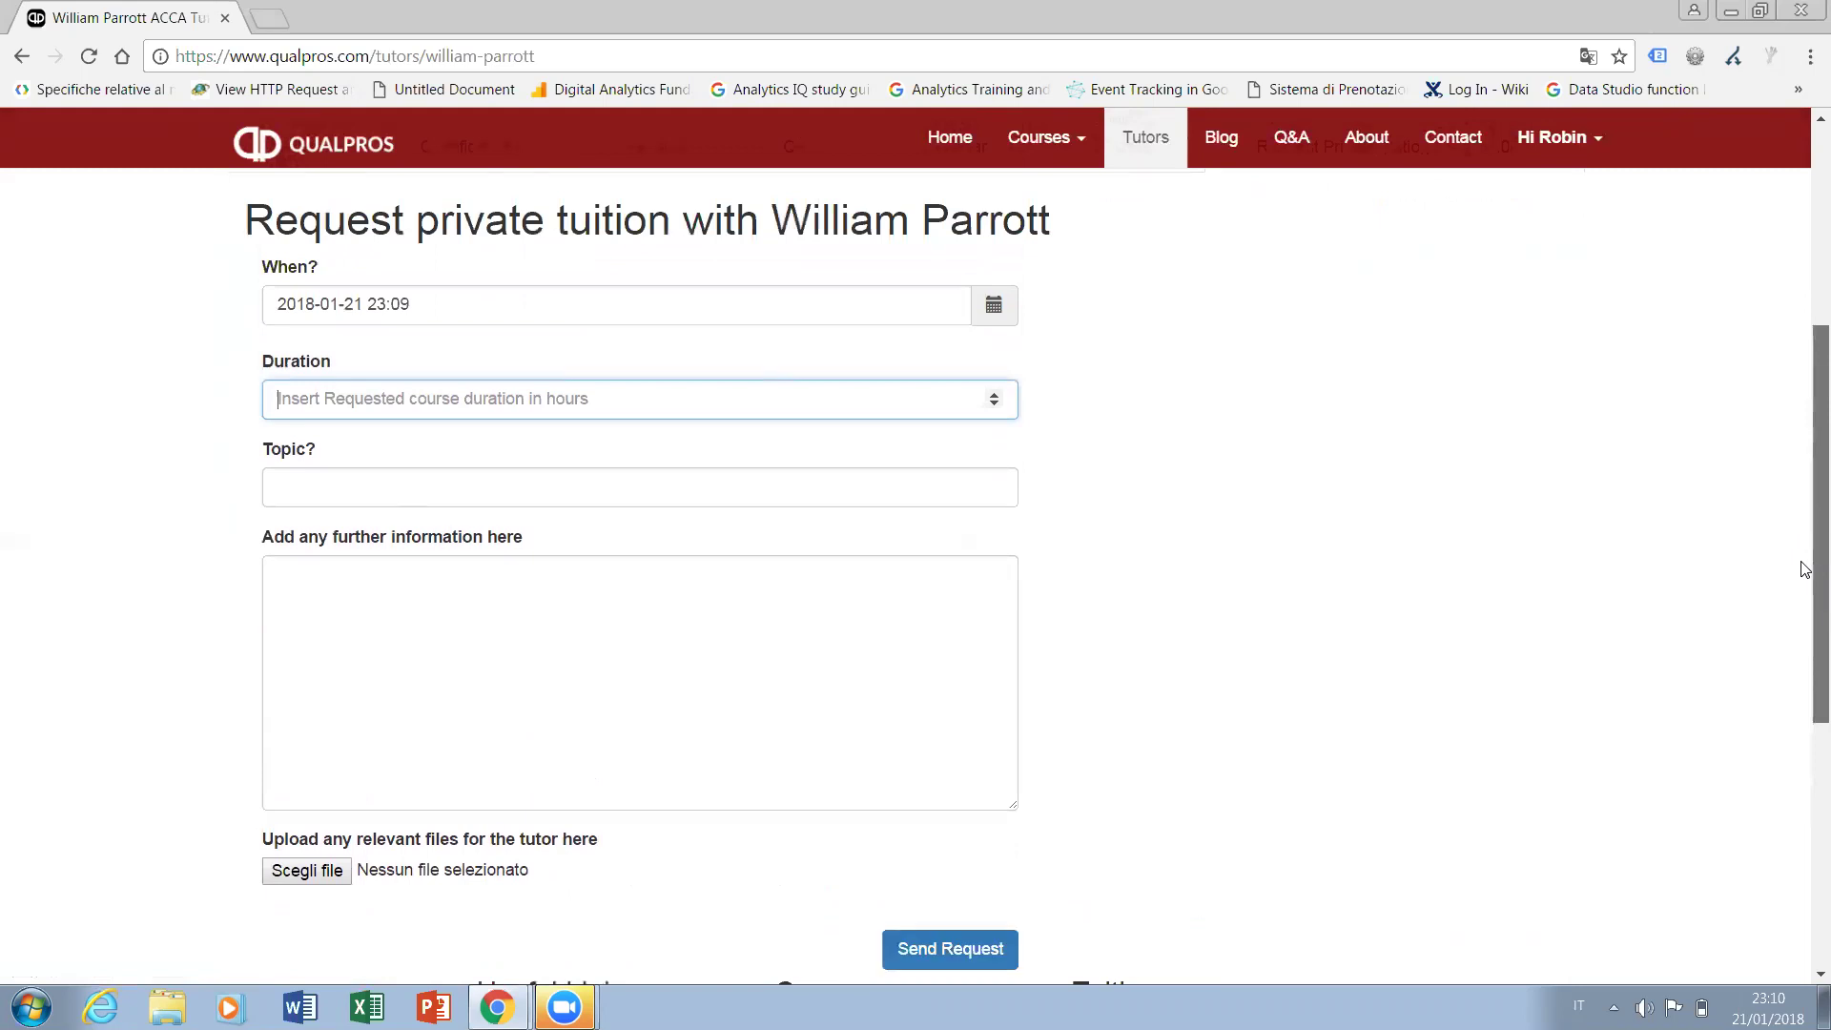
{"action": "scroll", "coordinate": [1806, 437], "scroll_direction": "up", "scroll_amount": 4}
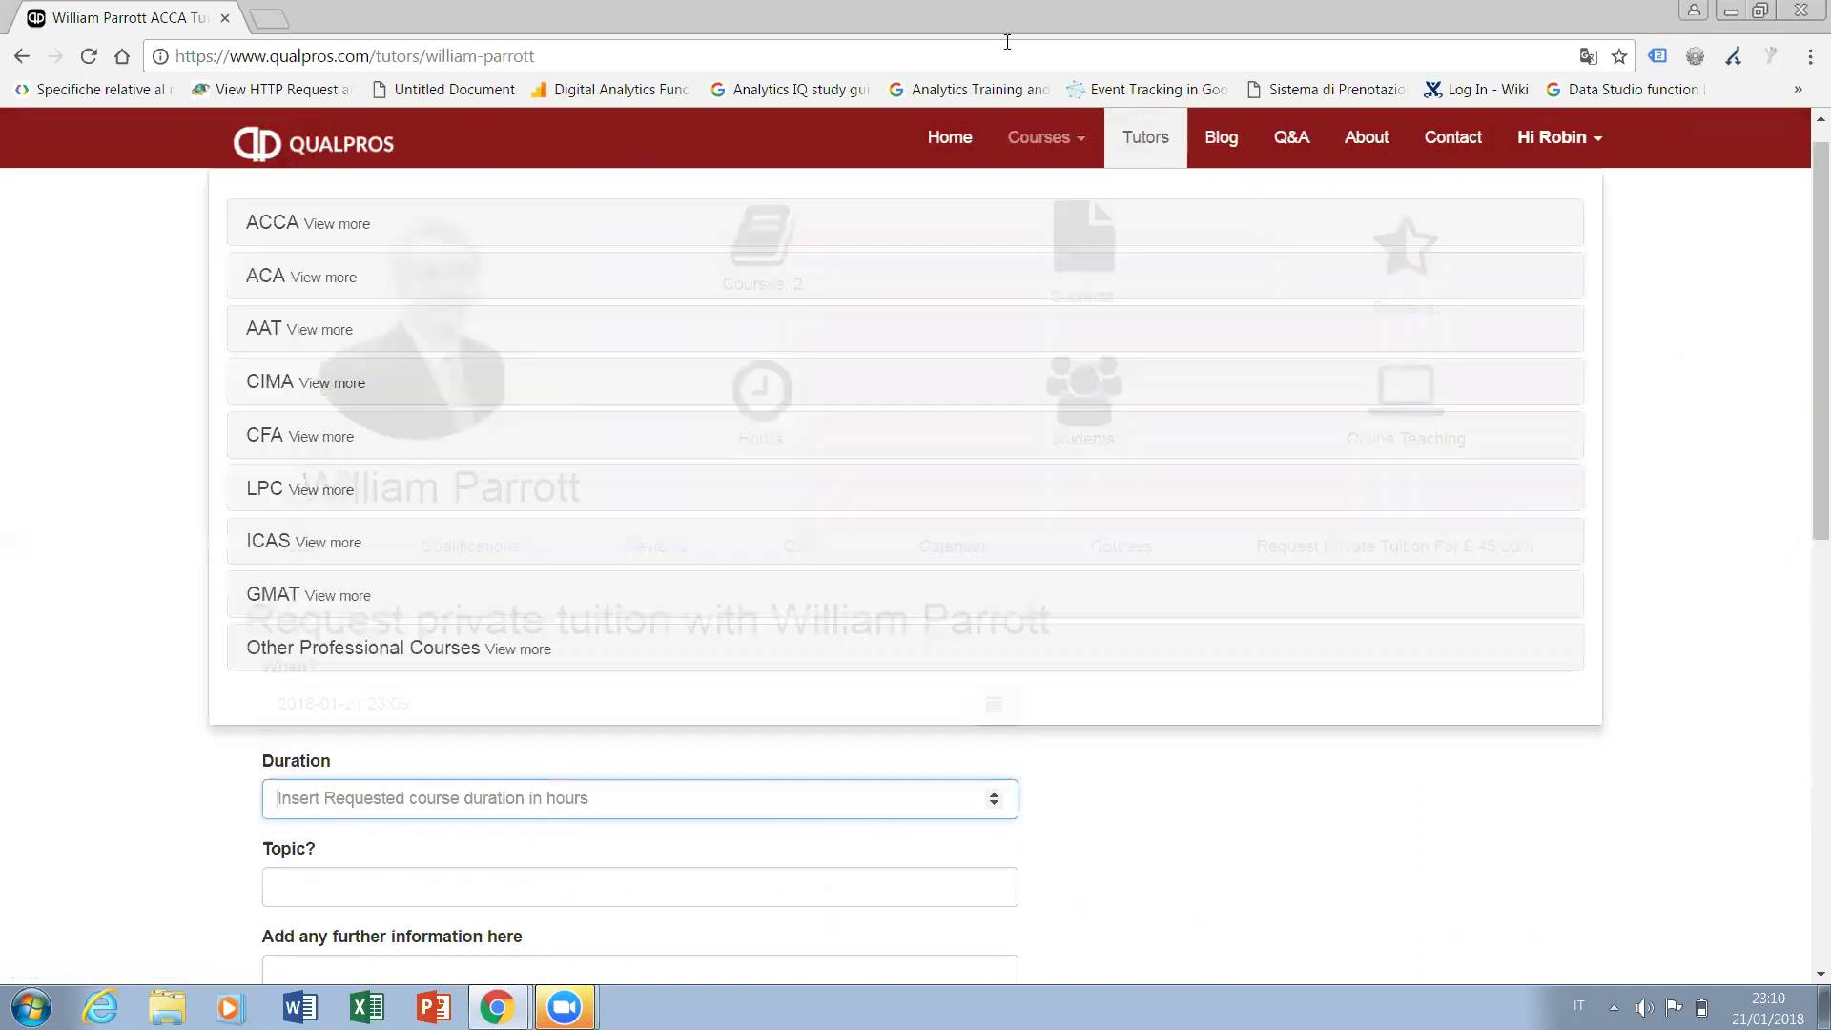
Go to the QualPros home page and scroll over its Explore our Courses cards
{"action": "left_click", "coordinate": [965, 149]}
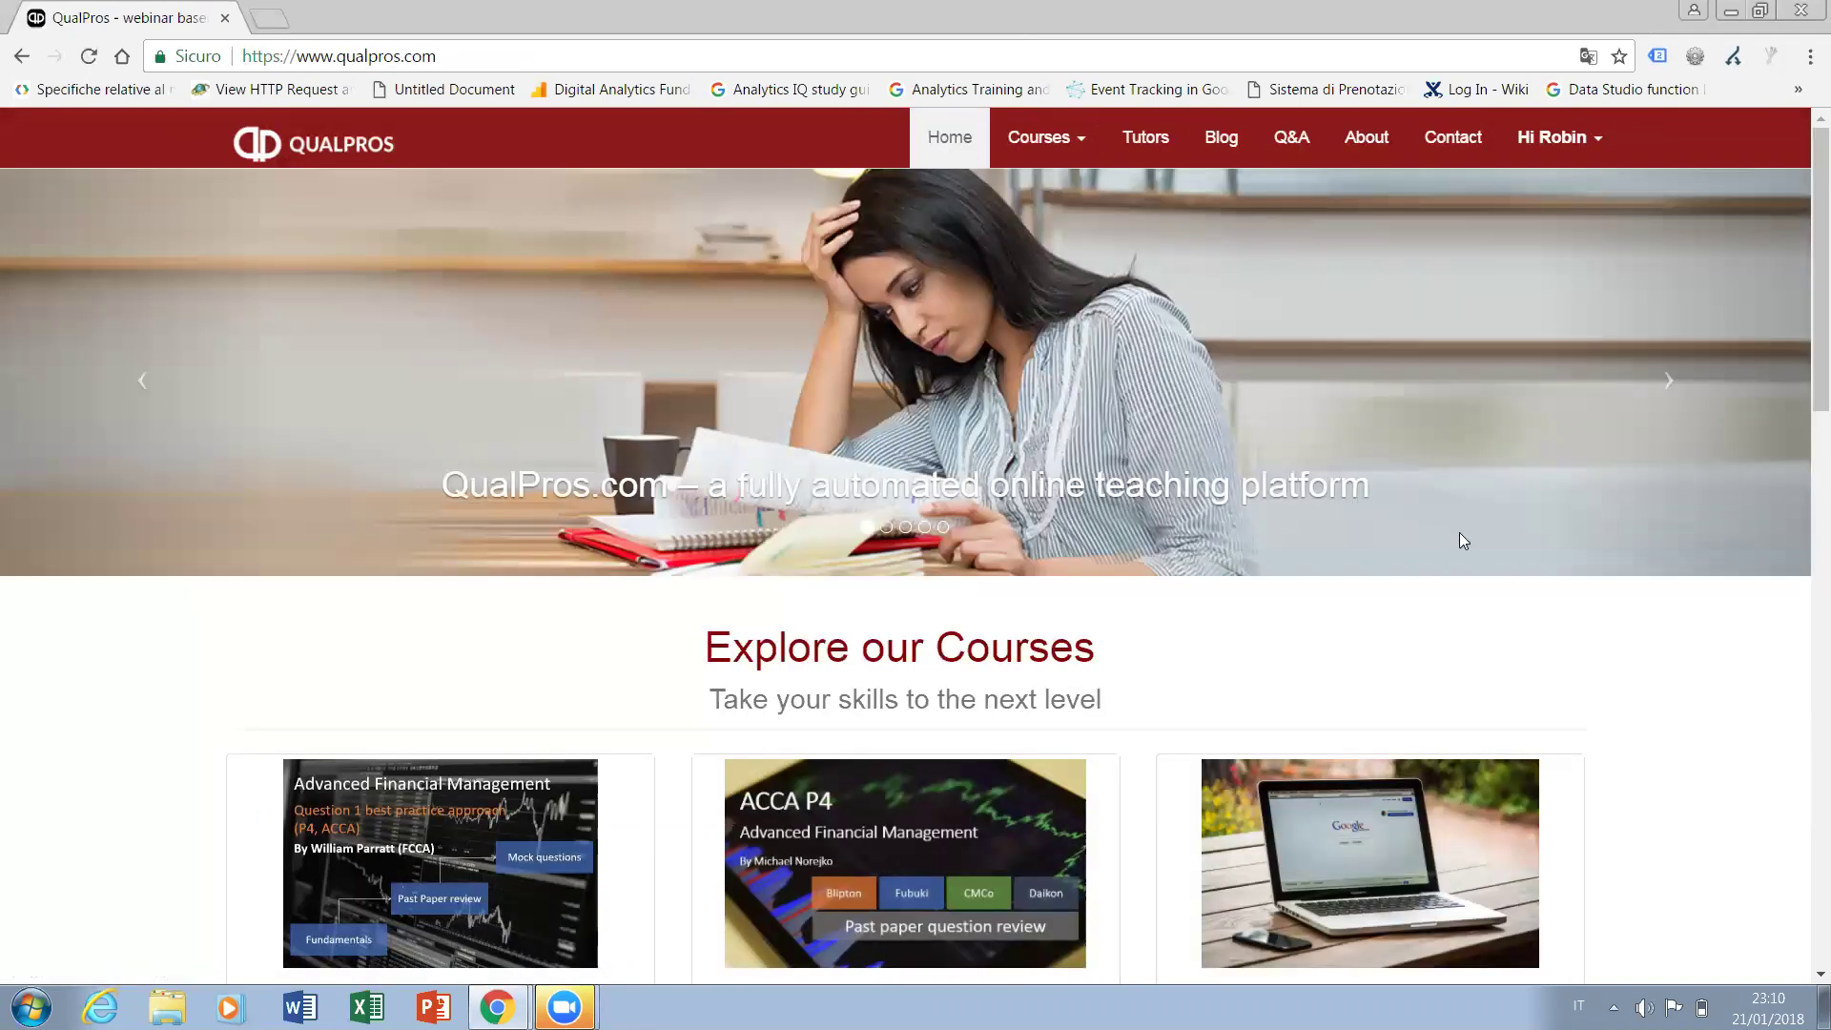
{"action": "scroll", "coordinate": [1805, 320], "scroll_direction": "down", "scroll_amount": 4}
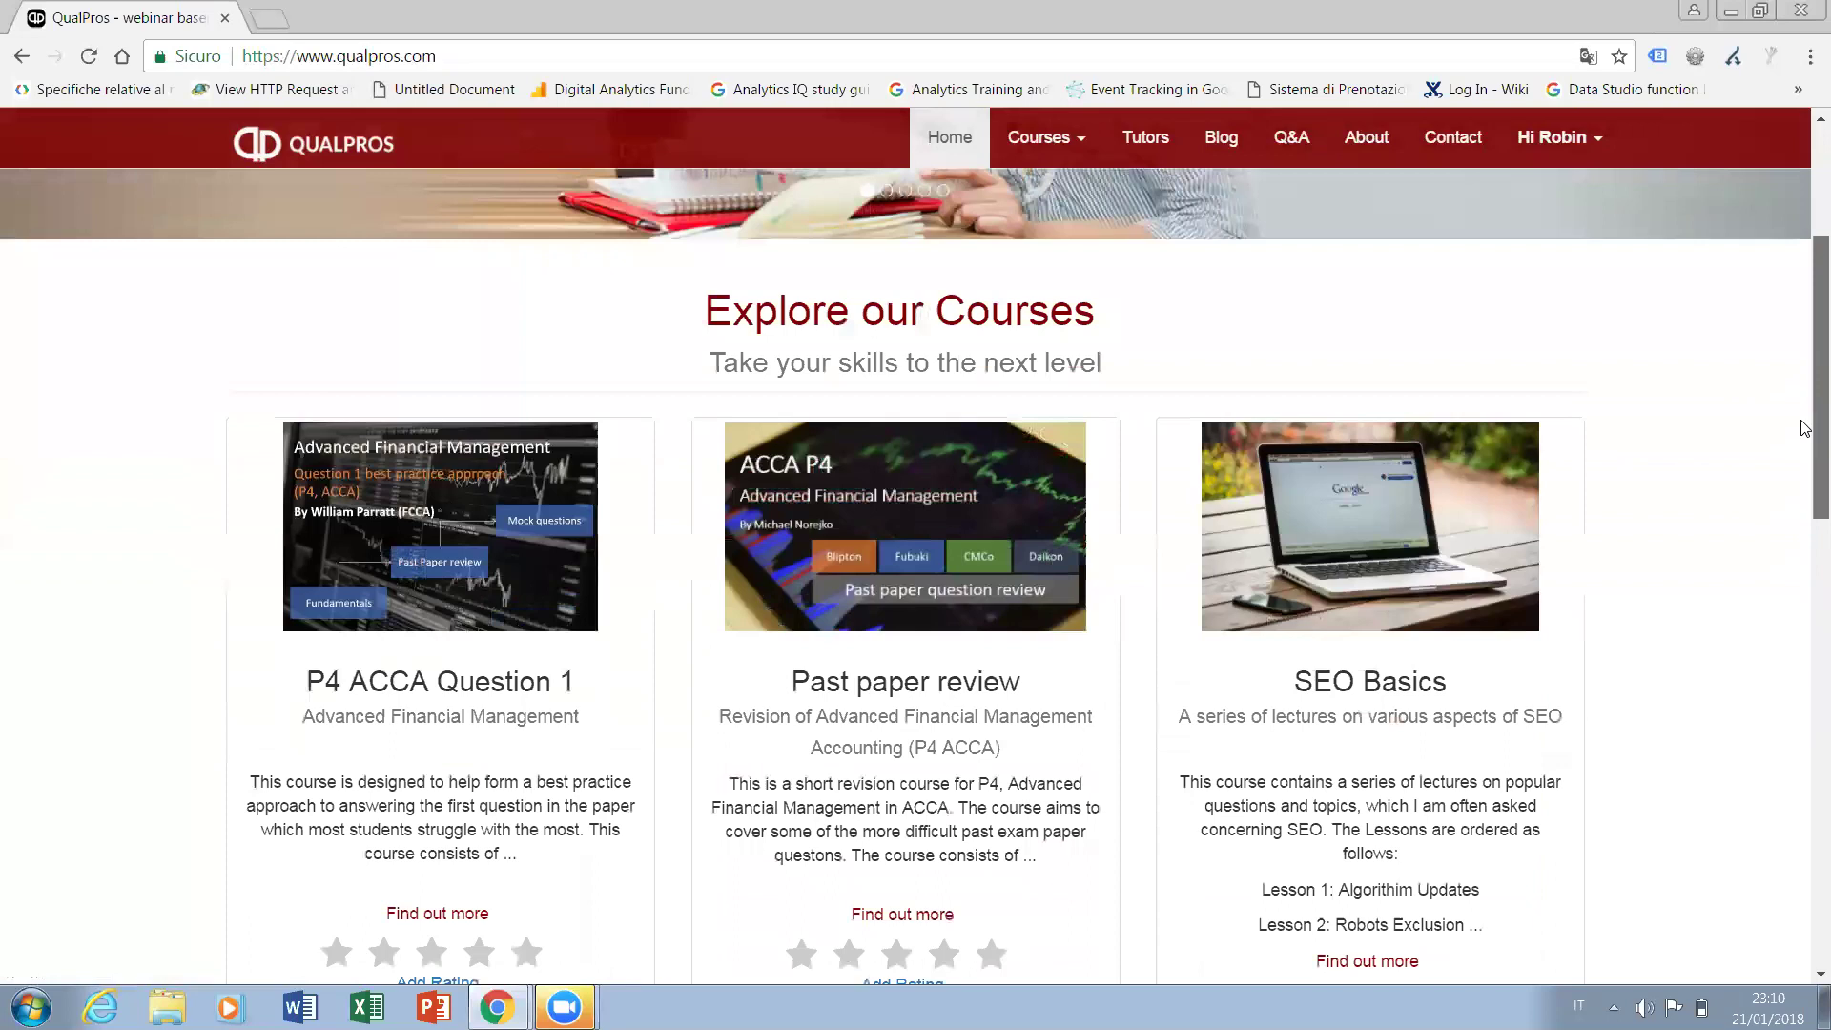
{"action": "scroll", "coordinate": [1802, 127], "scroll_direction": "up", "scroll_amount": 4}
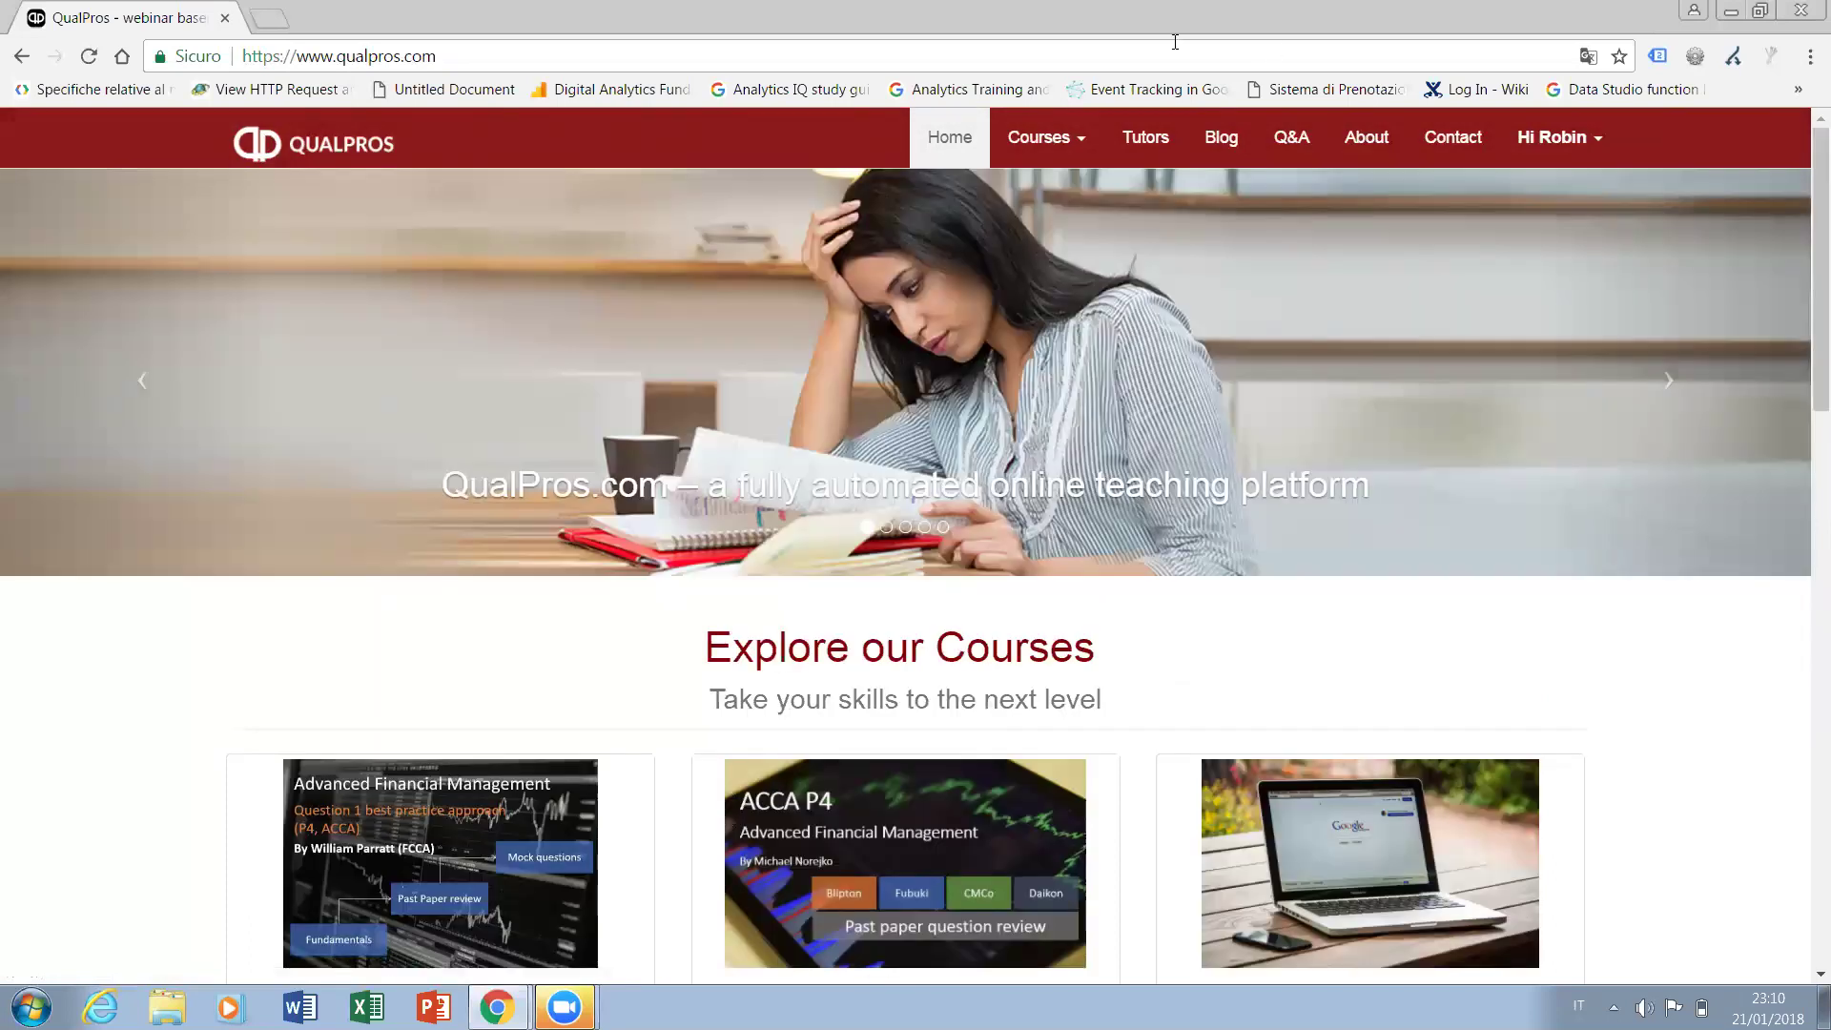